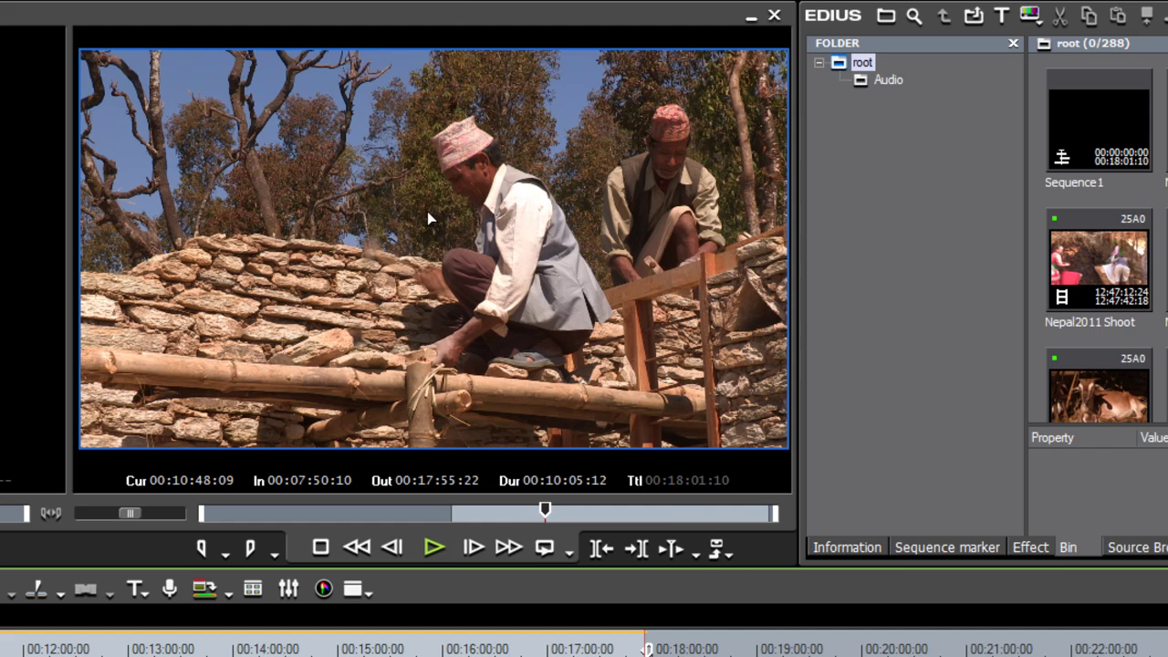
- Drop down the Export menu below the Recorder to list the export options
left_click(729, 553)
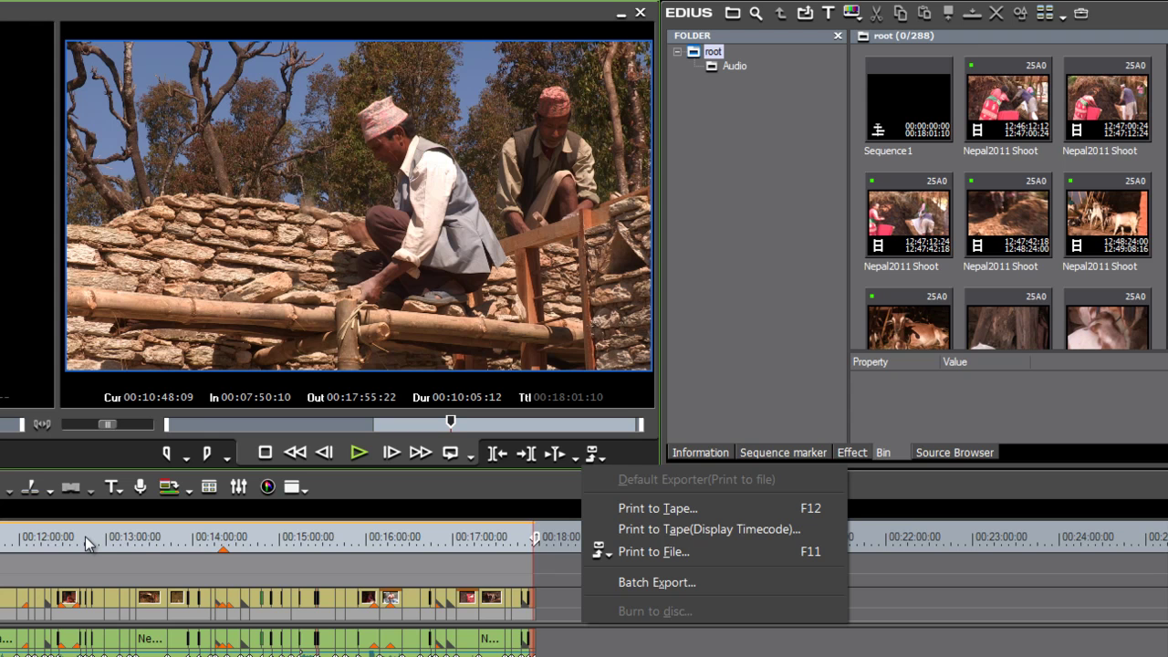
- Open Print to File from the Export menu, centre it, and tick Export Between In and Out
left_click(51, 544)
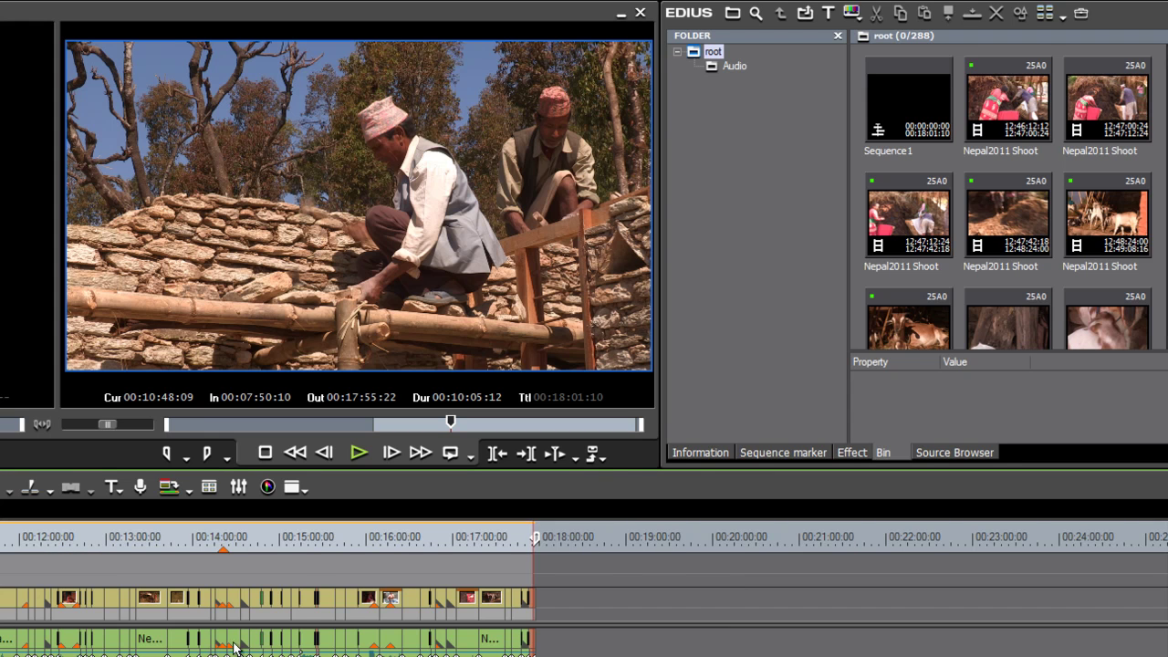
left_click(602, 458)
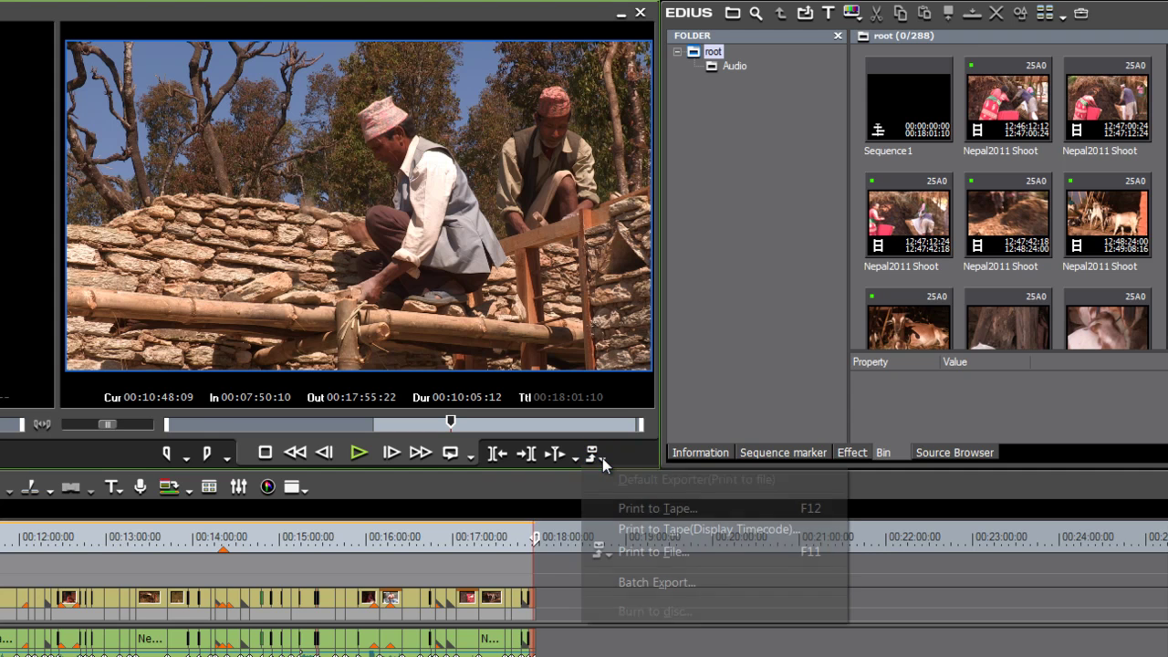
left_click(642, 558)
left_click_drag(60, 65, 599, 160)
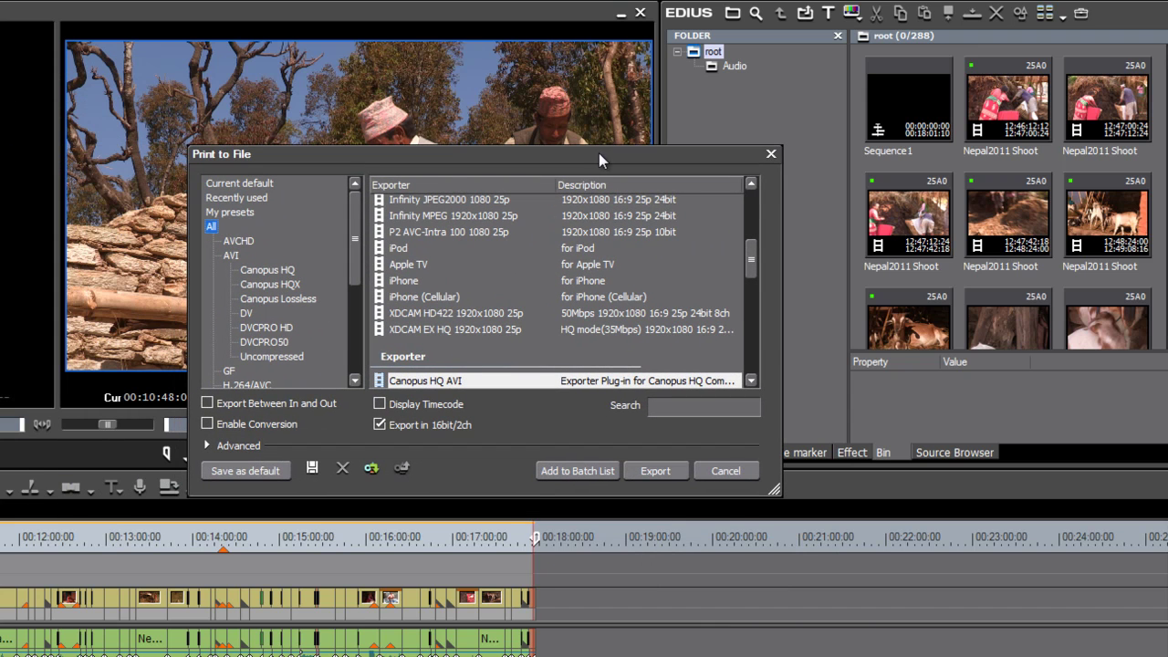
left_click(211, 403)
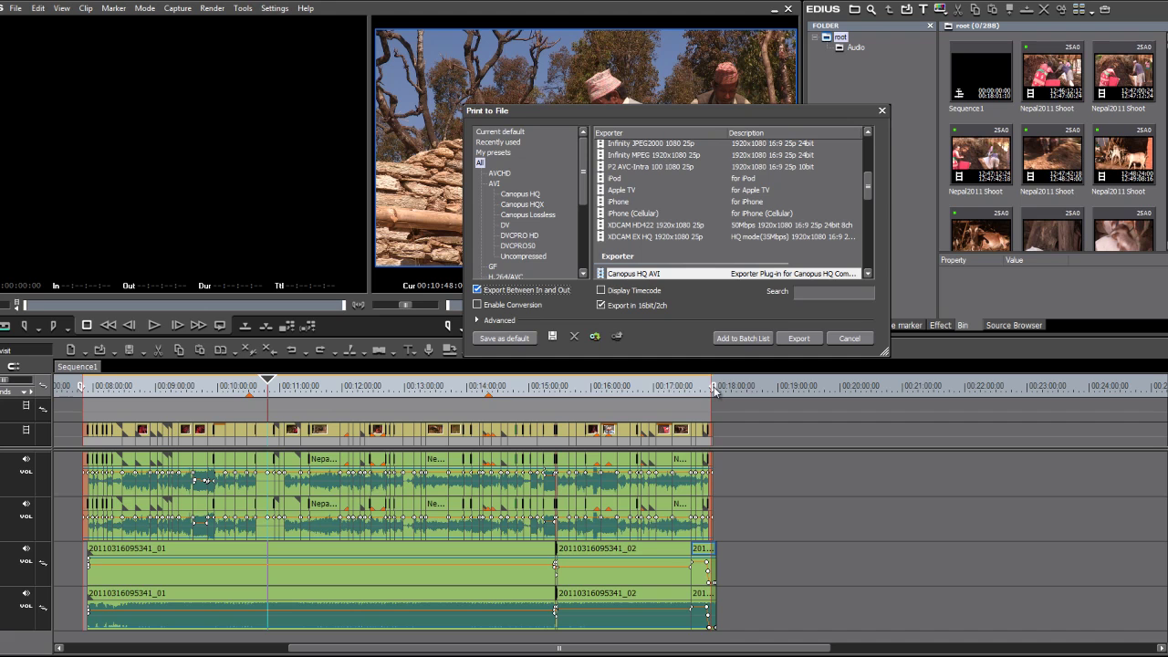
- Close Print to File, scroll the timeline to check the In/Out range, and reopen it with F11
key("Escape")
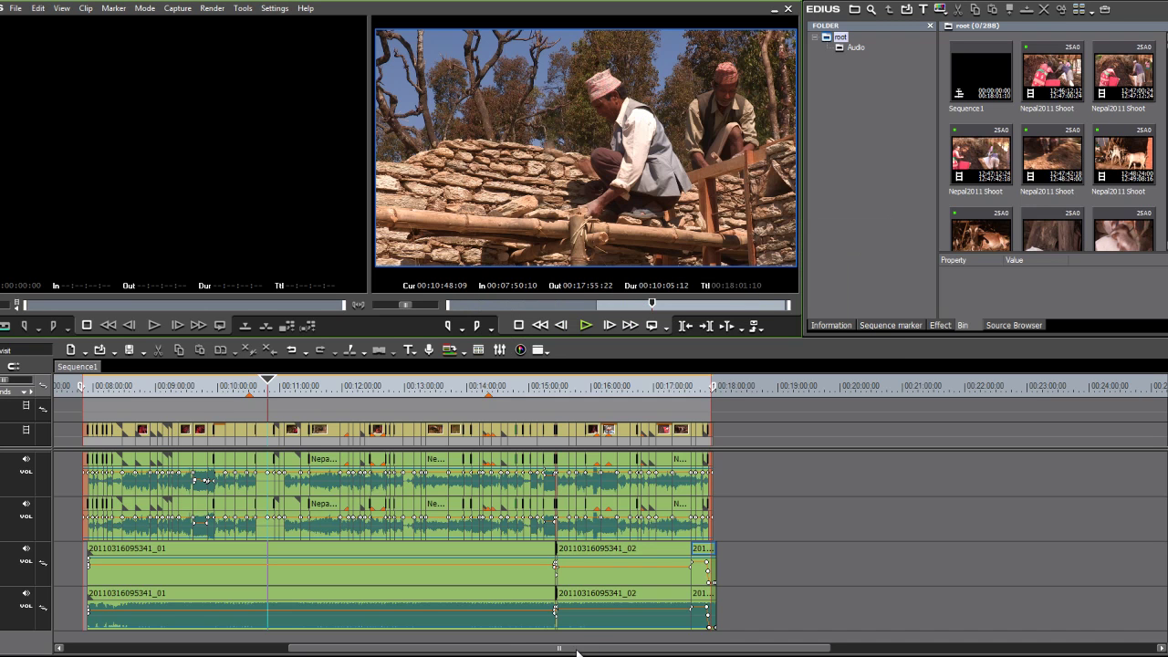
left_click_drag(578, 650, 350, 650)
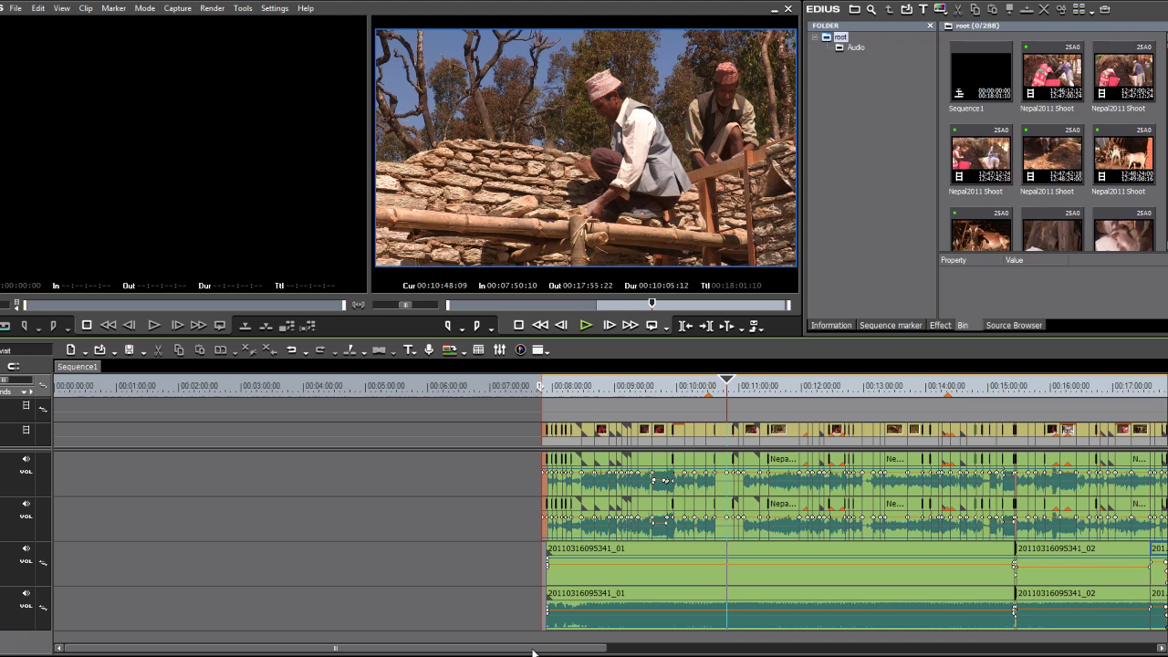
left_click_drag(547, 649, 745, 650)
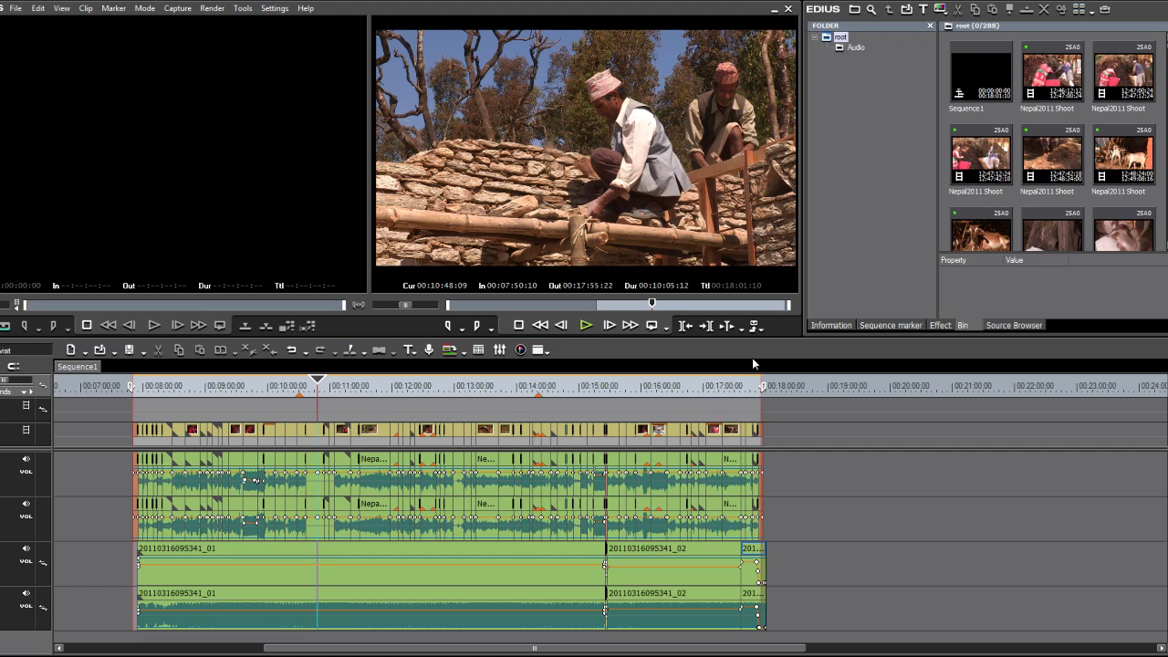
key("F11")
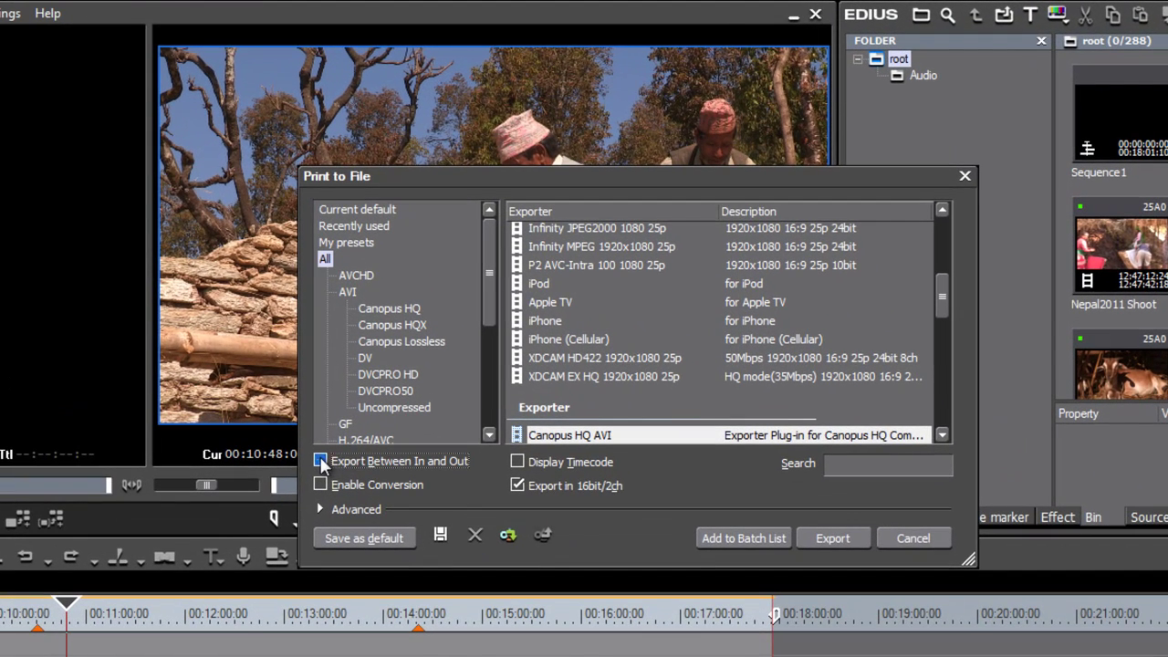
- Tick Export Between In and Out in the reopened Print to File dialog
left_click(320, 461)
- Choose the AVI > Canopus HQ Fine preset and start the export
left_click(390, 310)
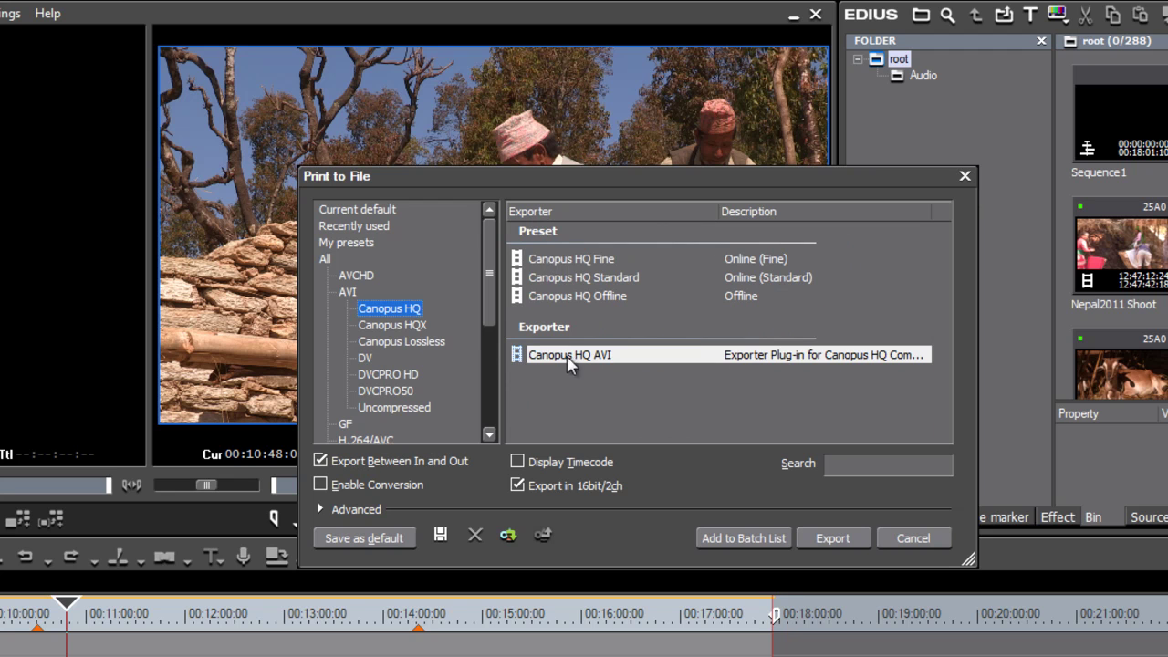
left_click(555, 260)
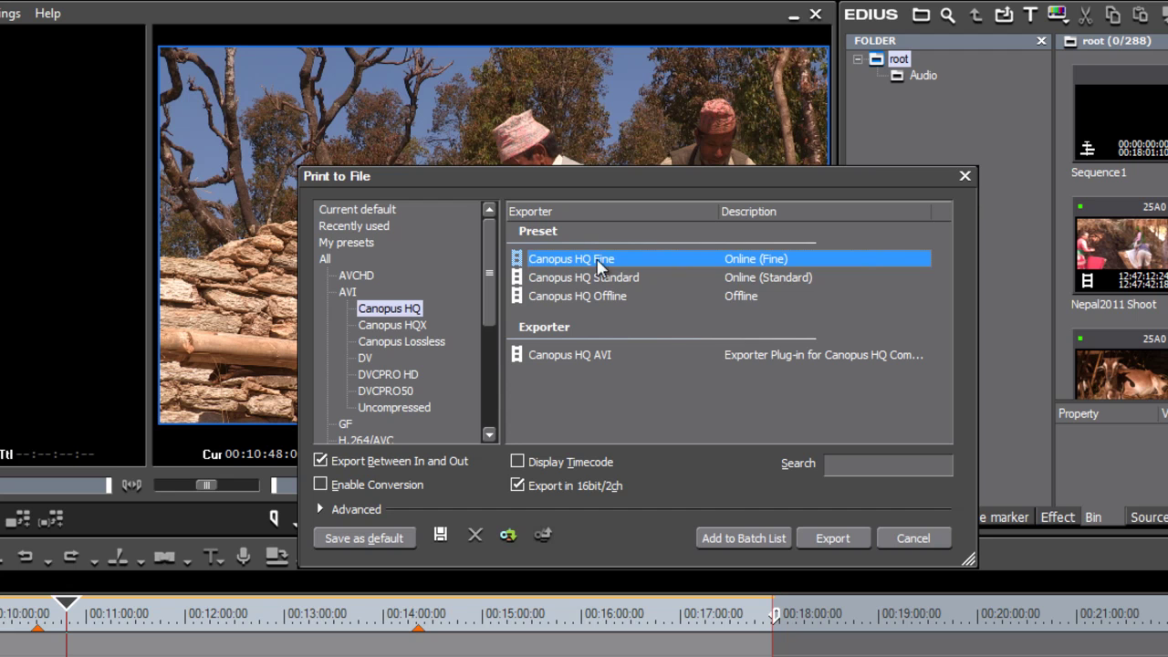
left_click(831, 539)
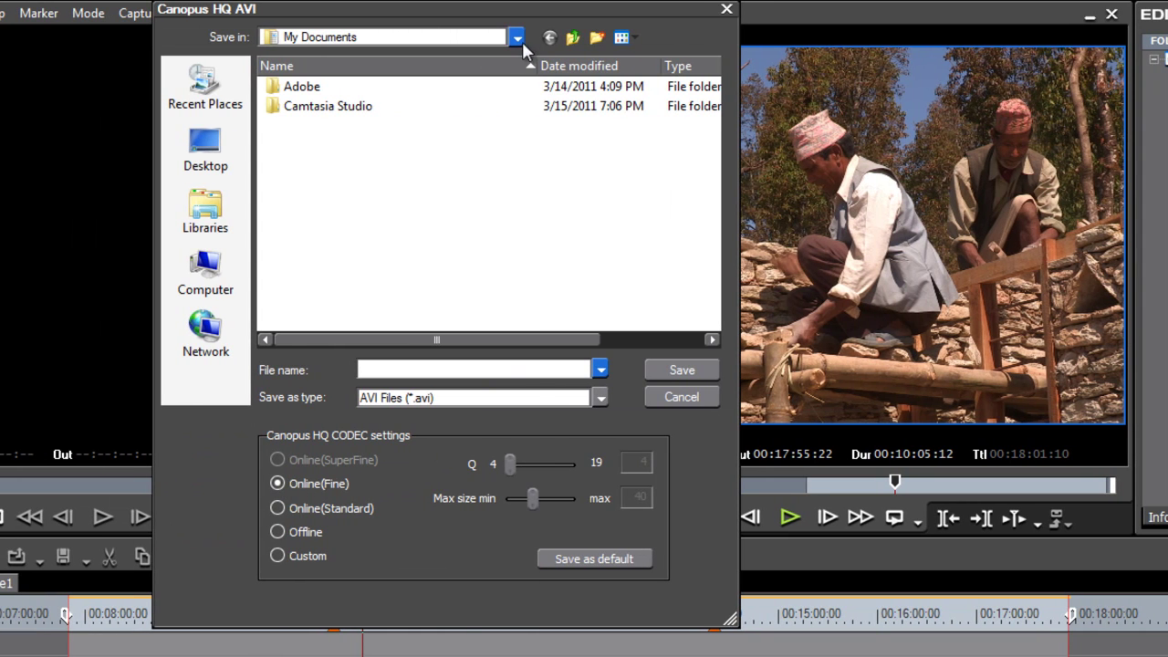
- Create and open a new Temp Files folder on the Iomega_HDD (I:) drive
left_click(518, 38)
left_click(530, 280)
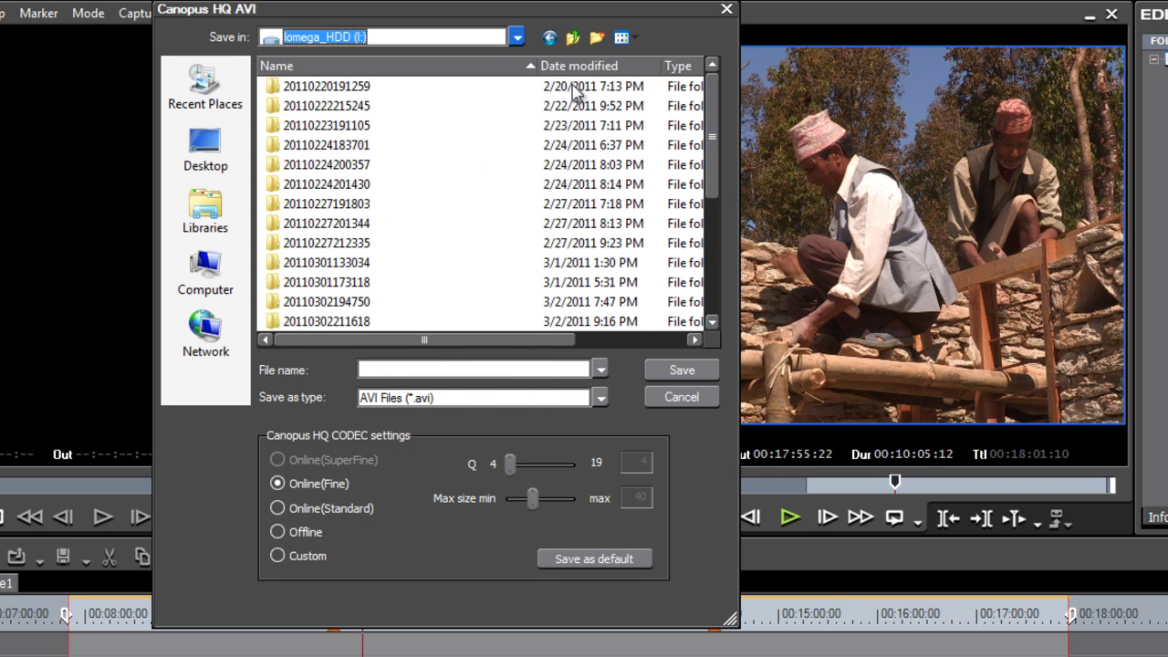
left_click(597, 38)
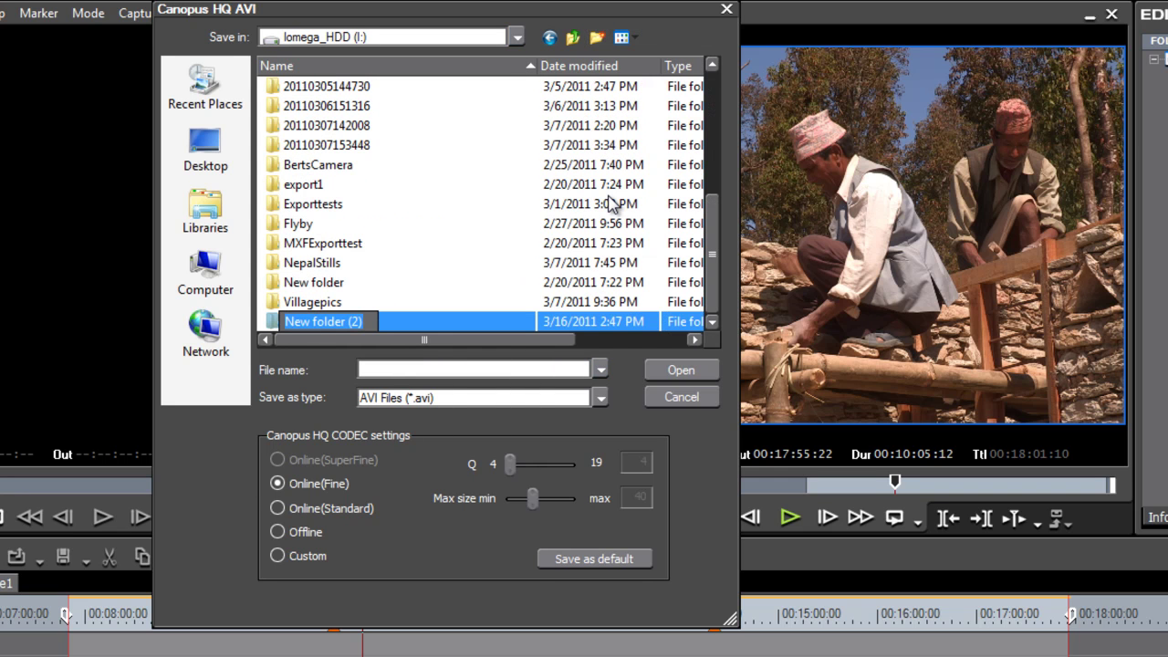
type("Temp Files")
key("Return")
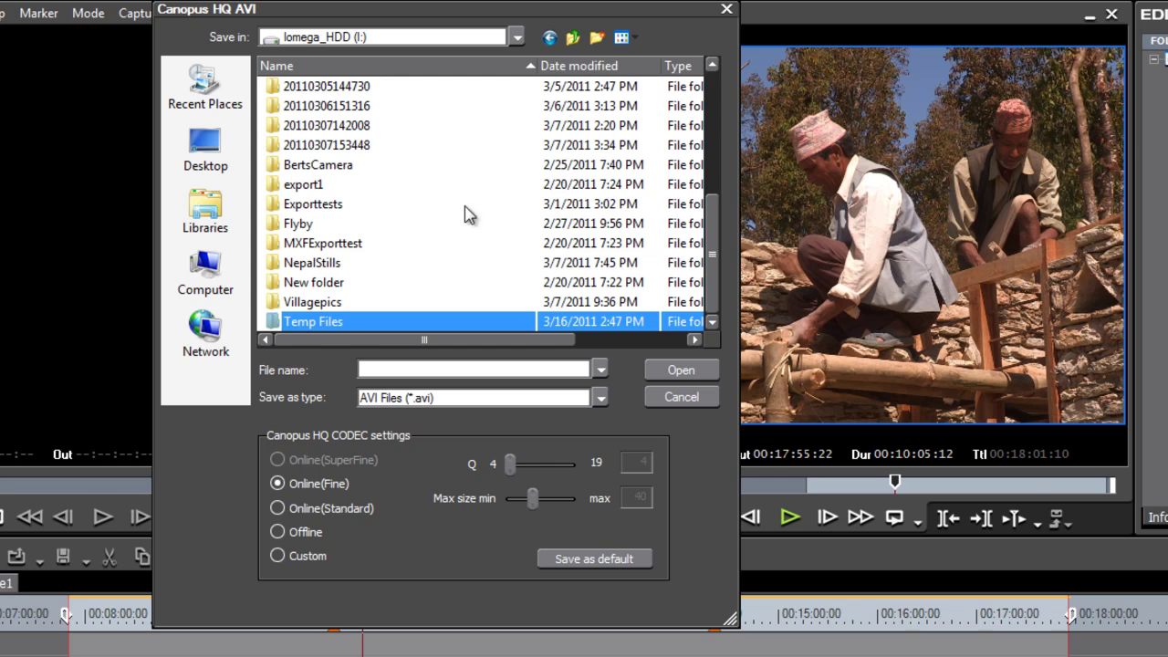
double_click(292, 323)
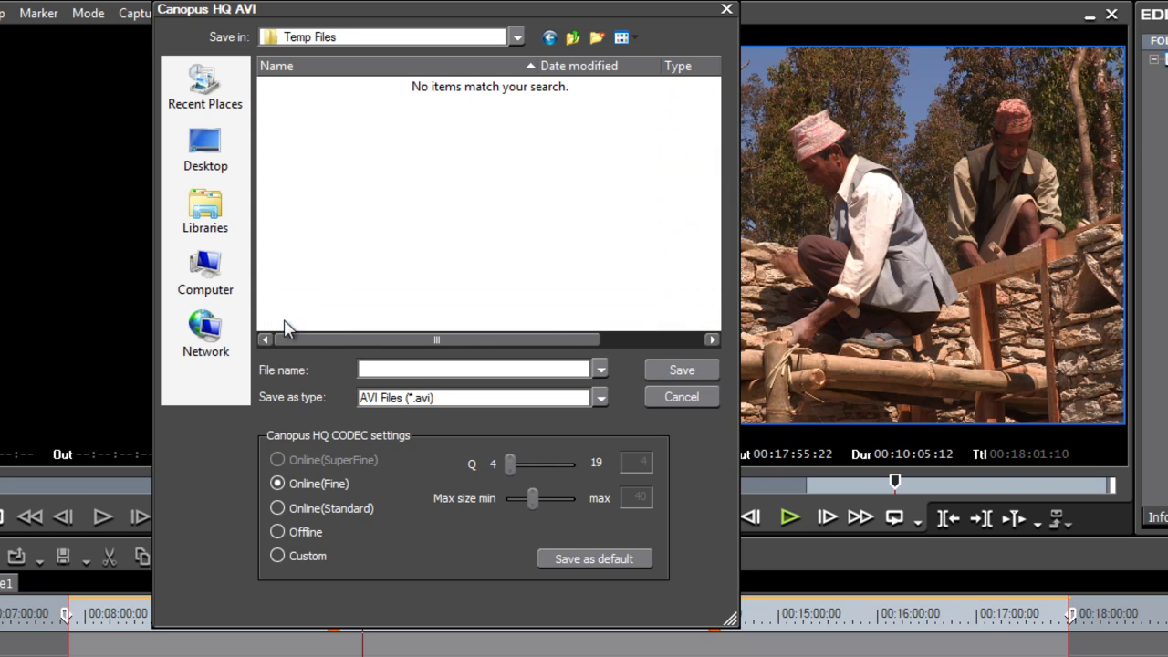
- Name the export file NepalExport and save it to begin rendering
left_click(396, 368)
type("NepalExport")
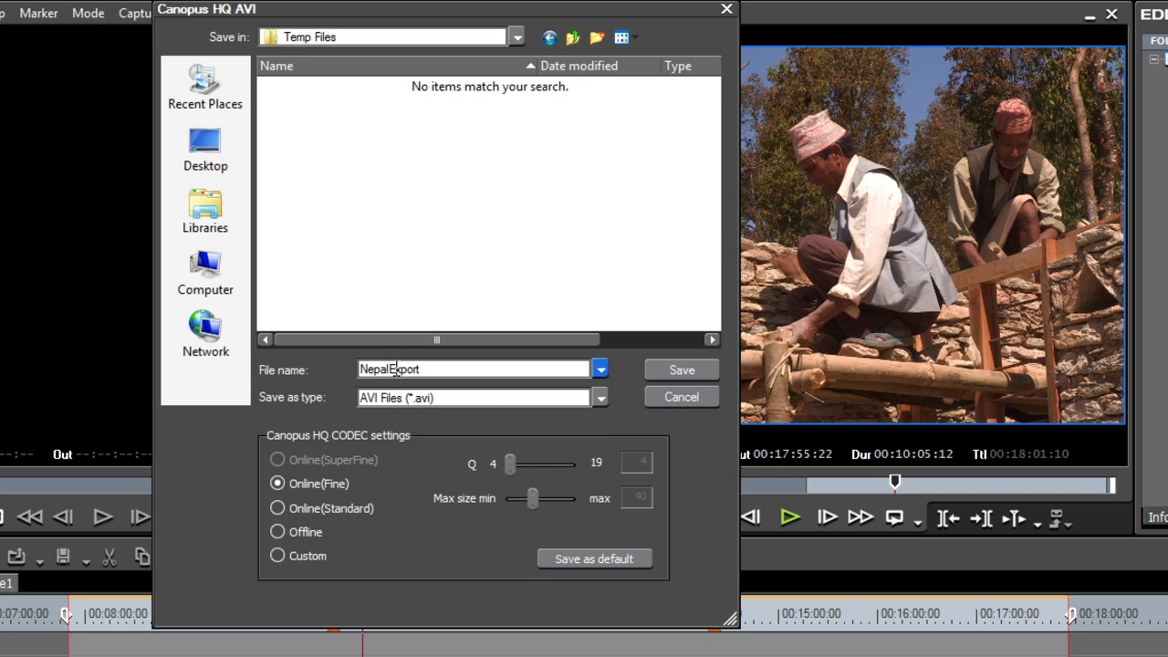
left_click(680, 368)
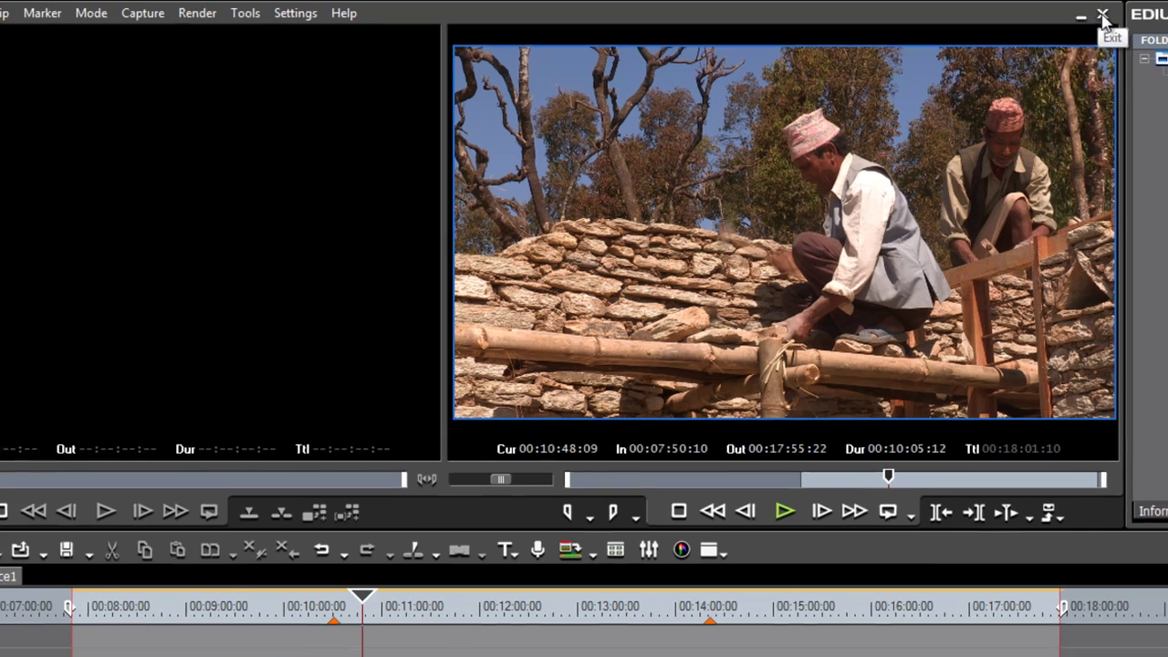
- Exit EDIUS, saving the project, then relaunch it from the desktop icon
left_click(1103, 16)
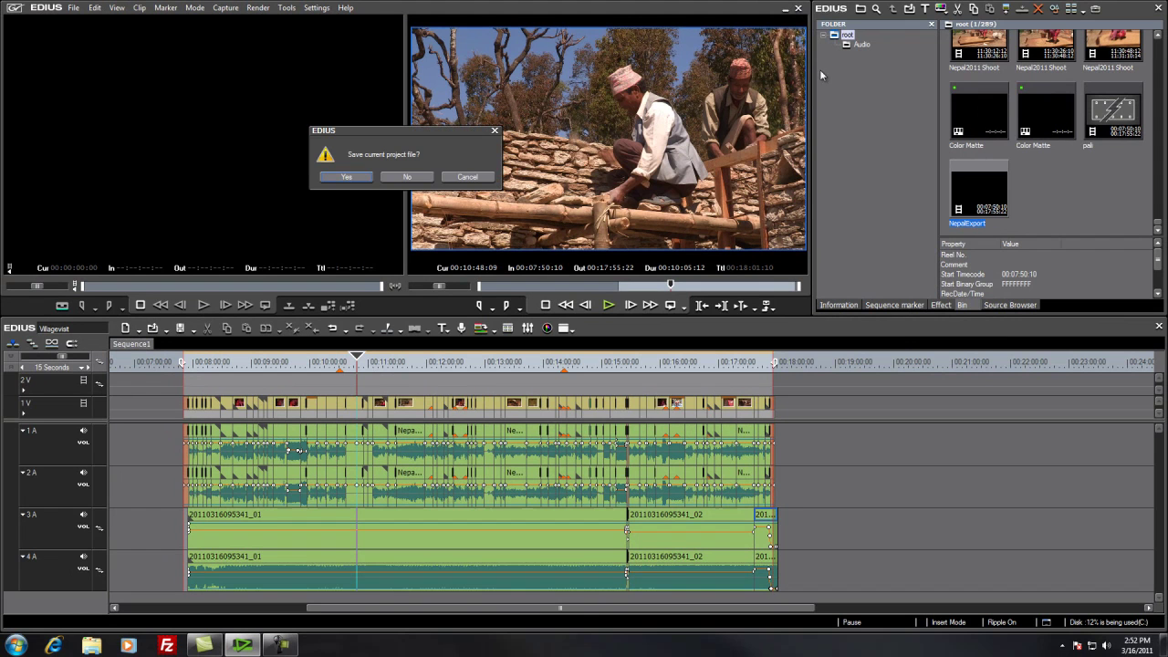
left_click(346, 176)
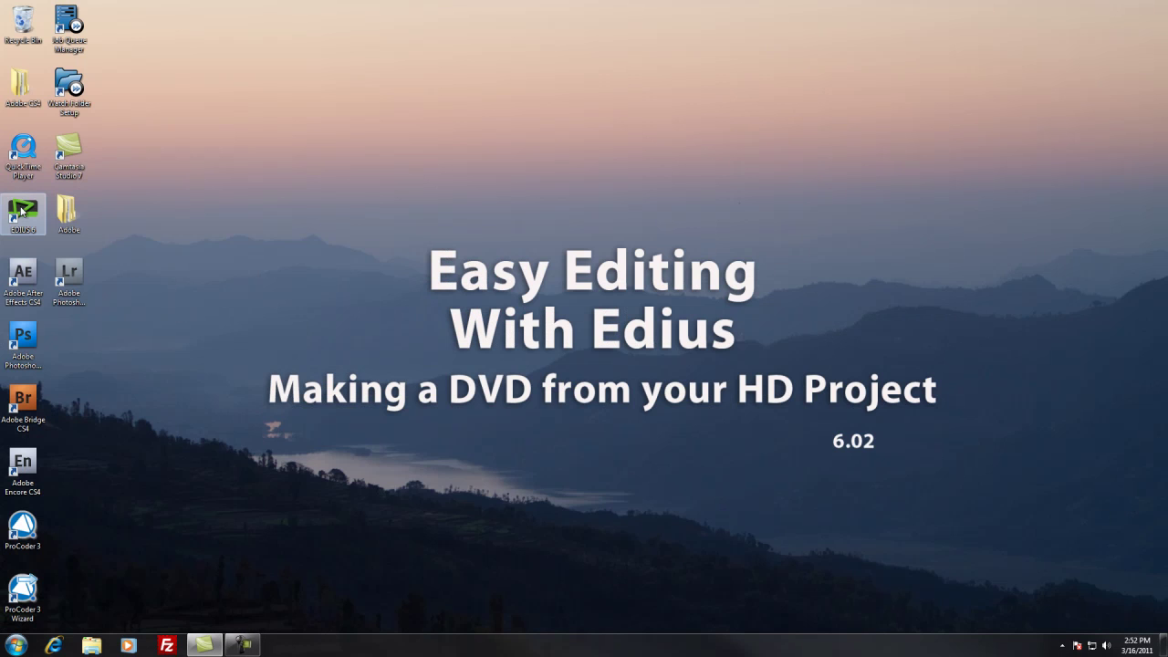
double_click(22, 211)
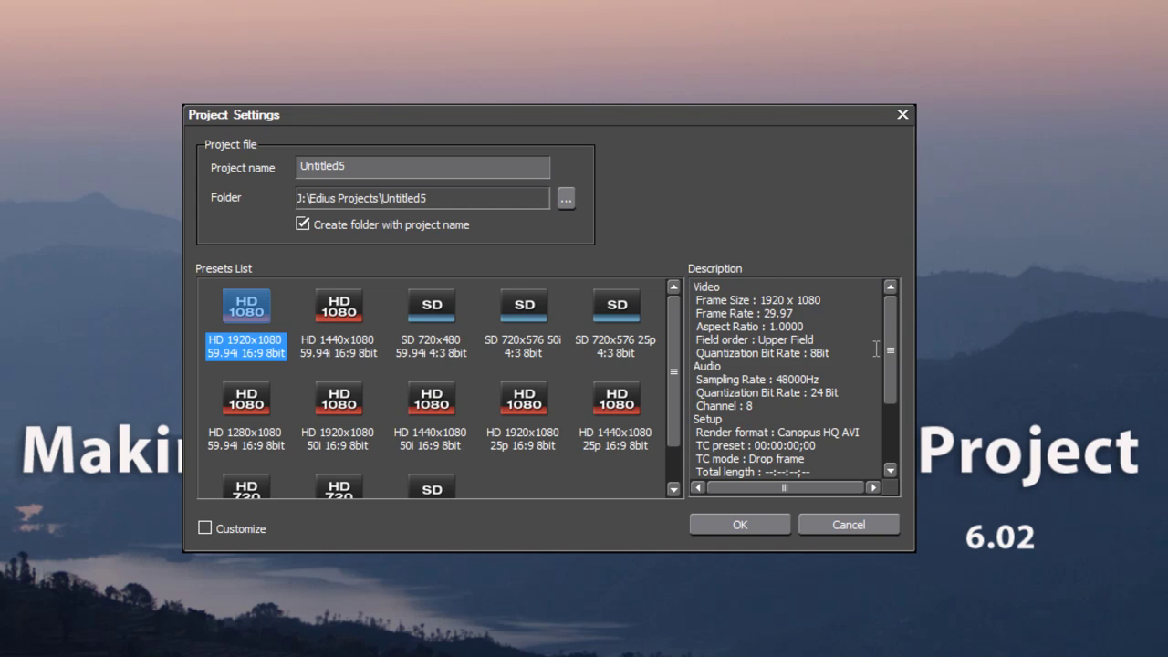
- Select the SD 720x576 50i 4:3 8bit preset in Project Settings
left_click_drag(893, 349, 894, 363)
left_click_drag(675, 381, 674, 411)
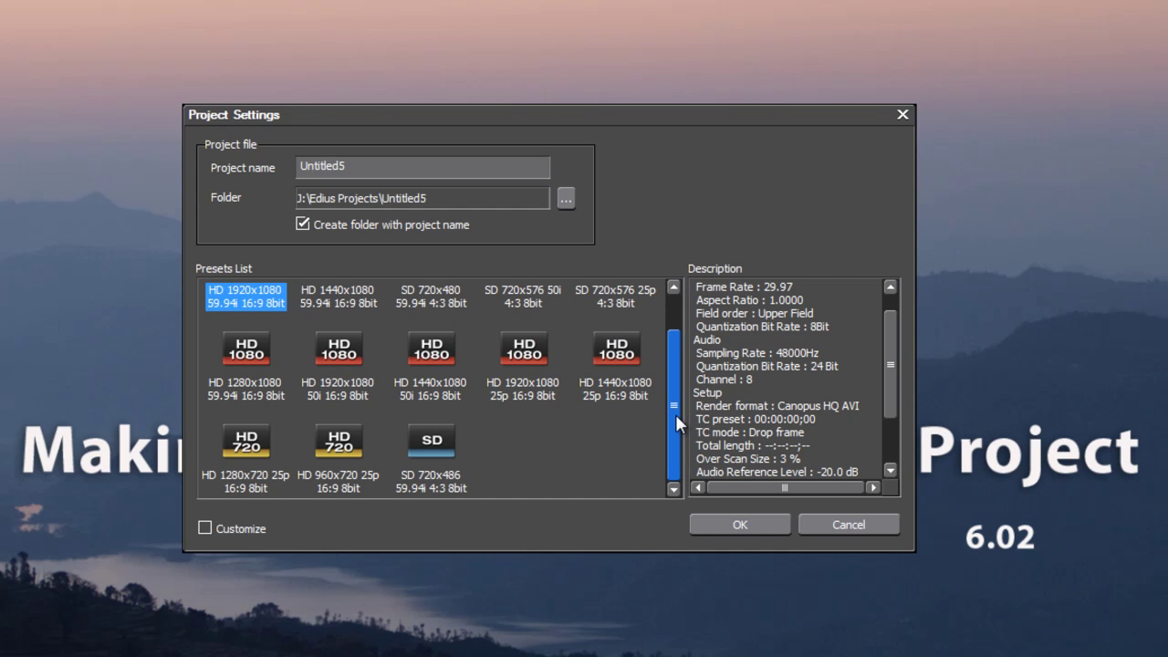
left_click_drag(675, 412, 677, 339)
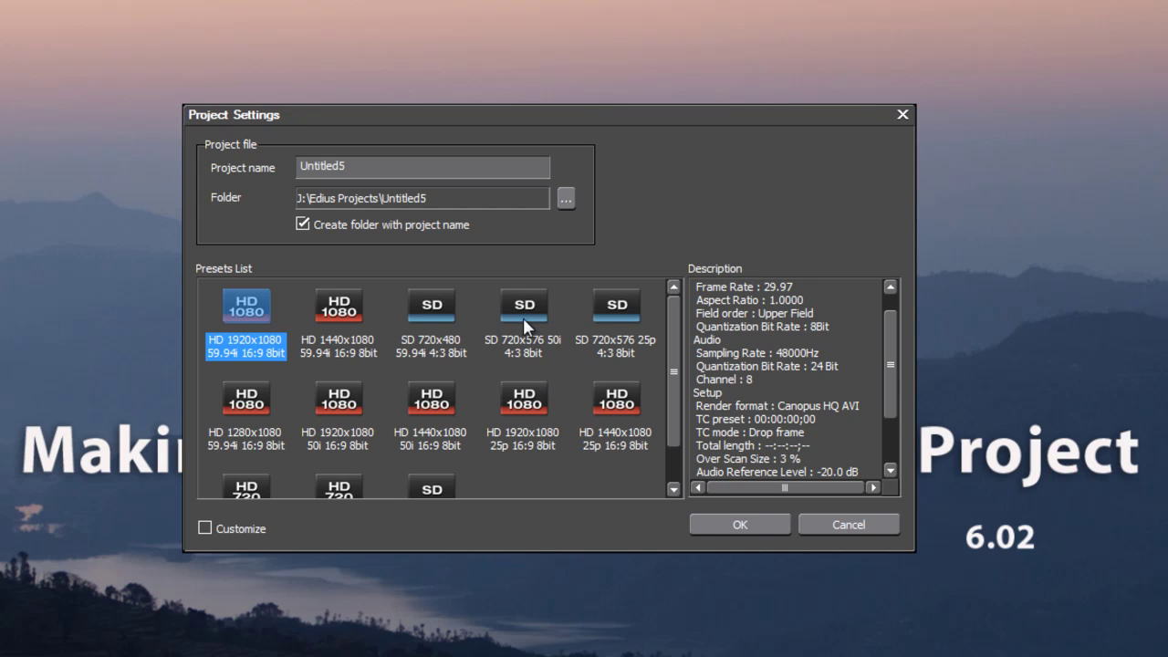
left_click(554, 353)
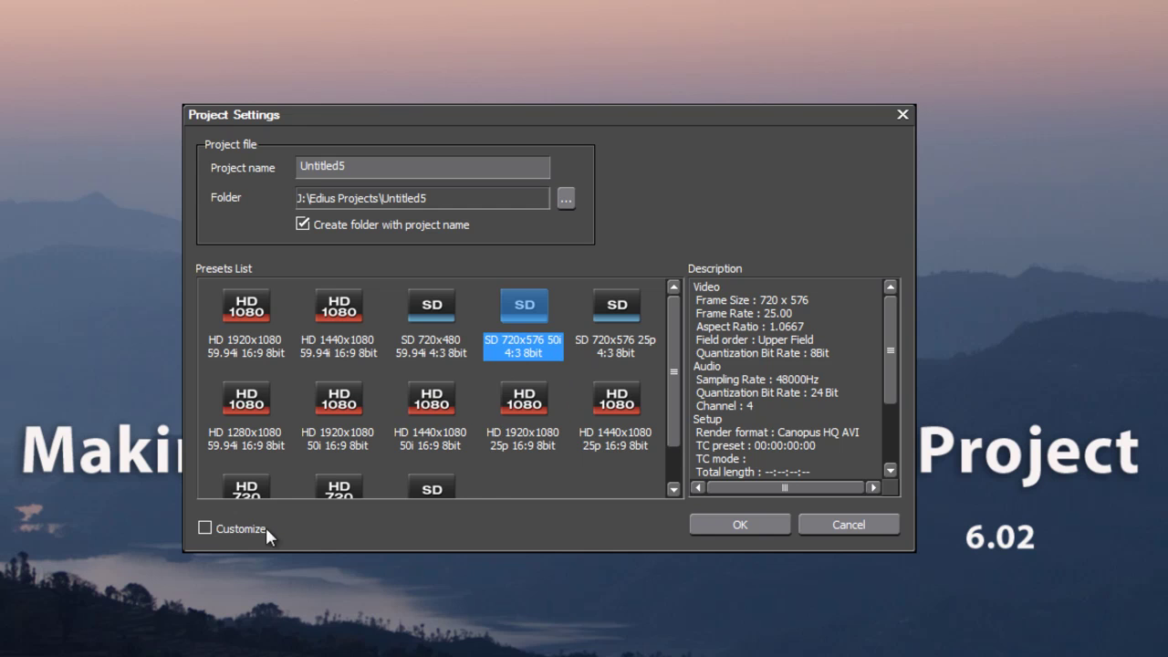
- Customize the project and switch its video preset to SD PAL 720 x 576 50i 16:9
left_click(204, 528)
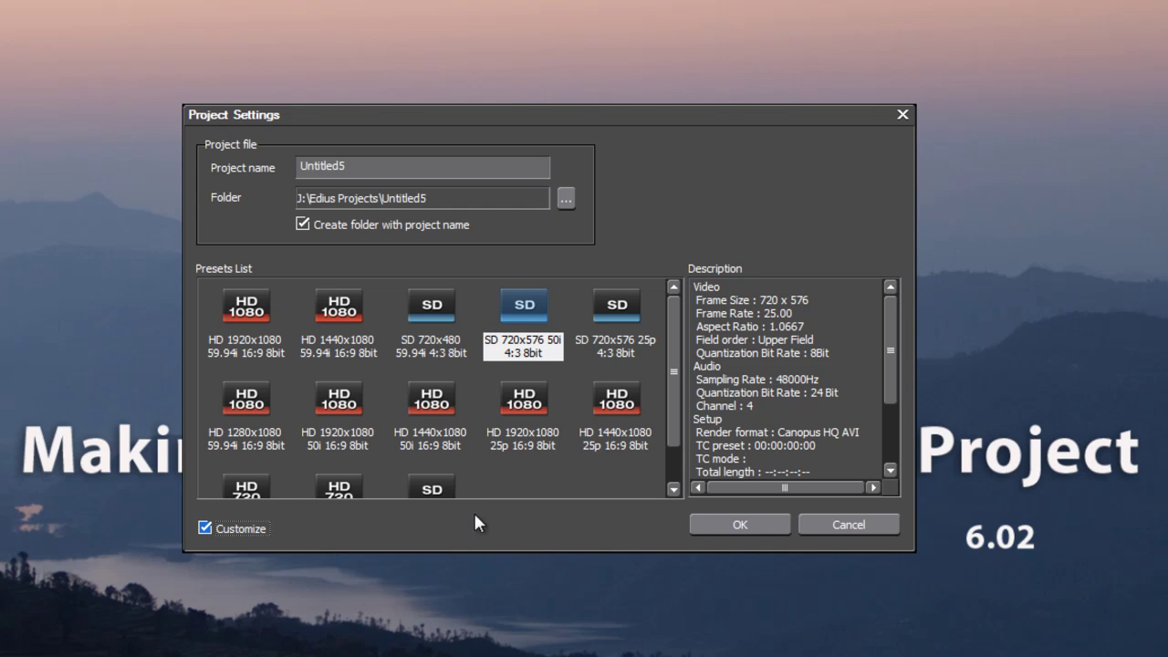
left_click(751, 524)
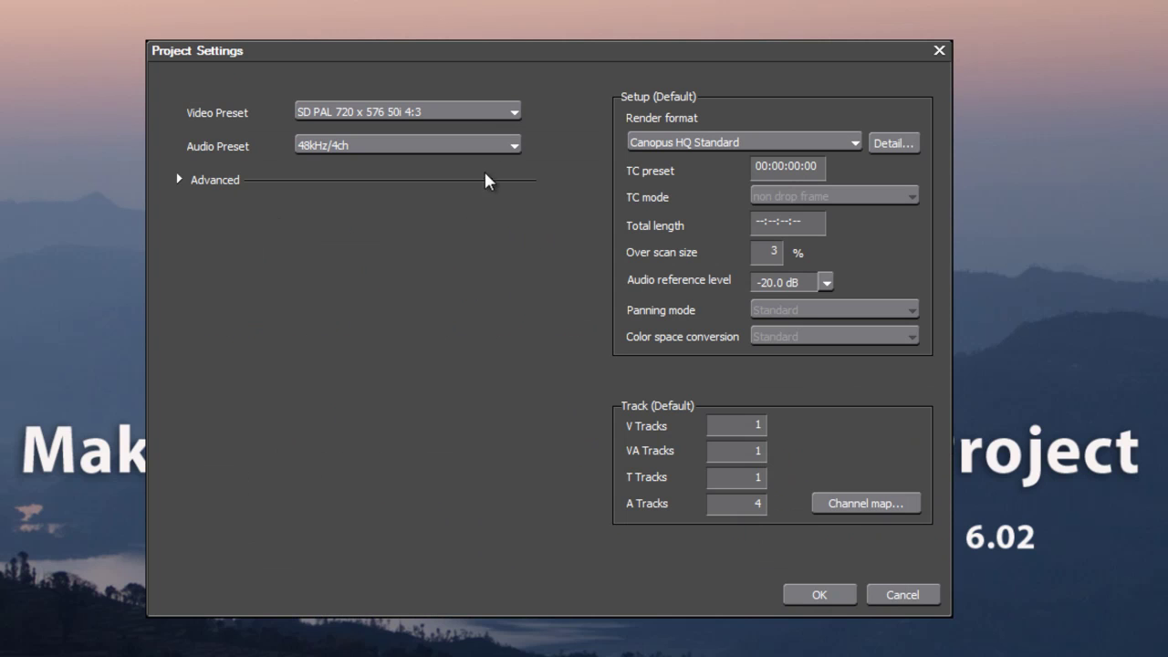
left_click(516, 110)
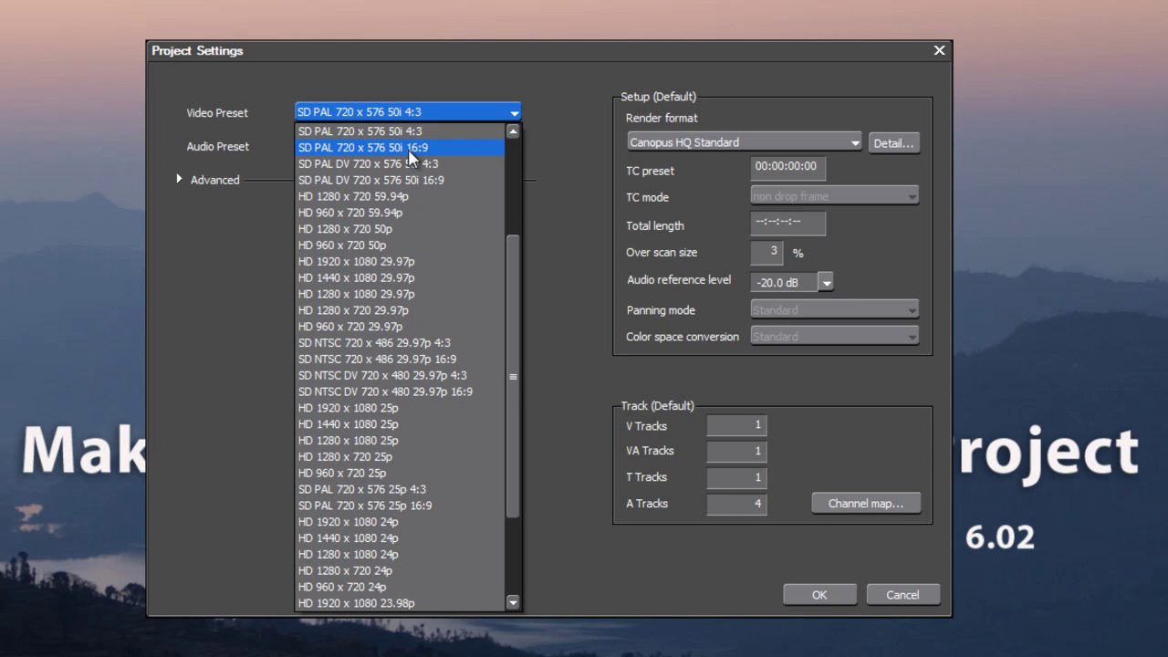
left_click(432, 149)
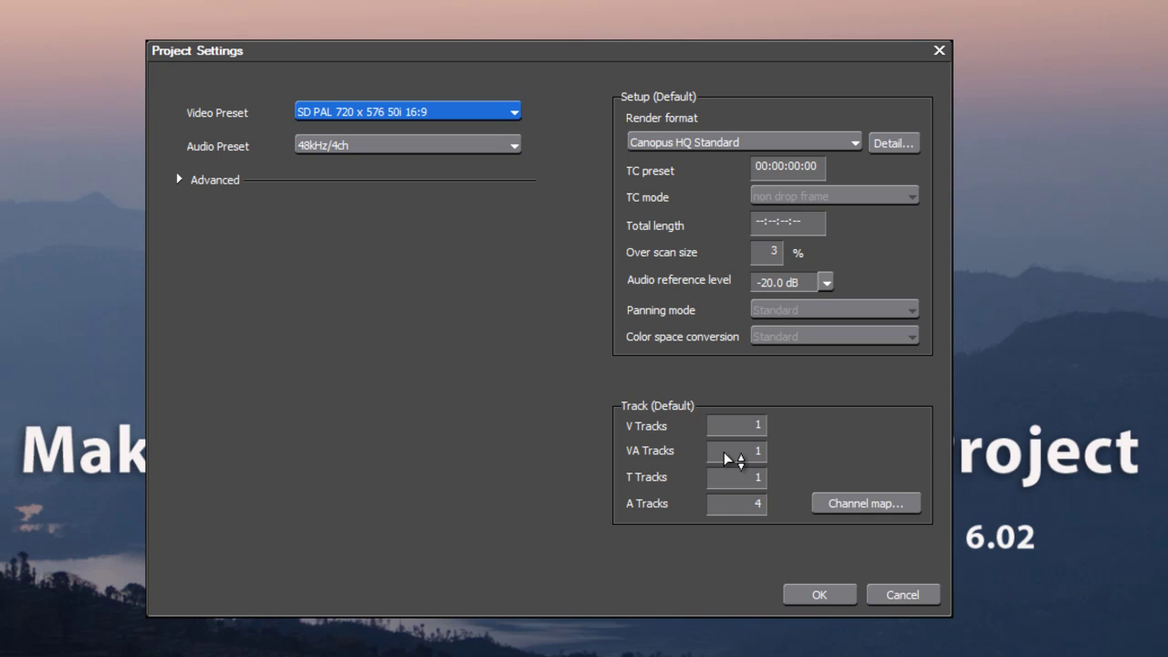
- Set both VA Tracks and T Tracks to 0
left_click(756, 457)
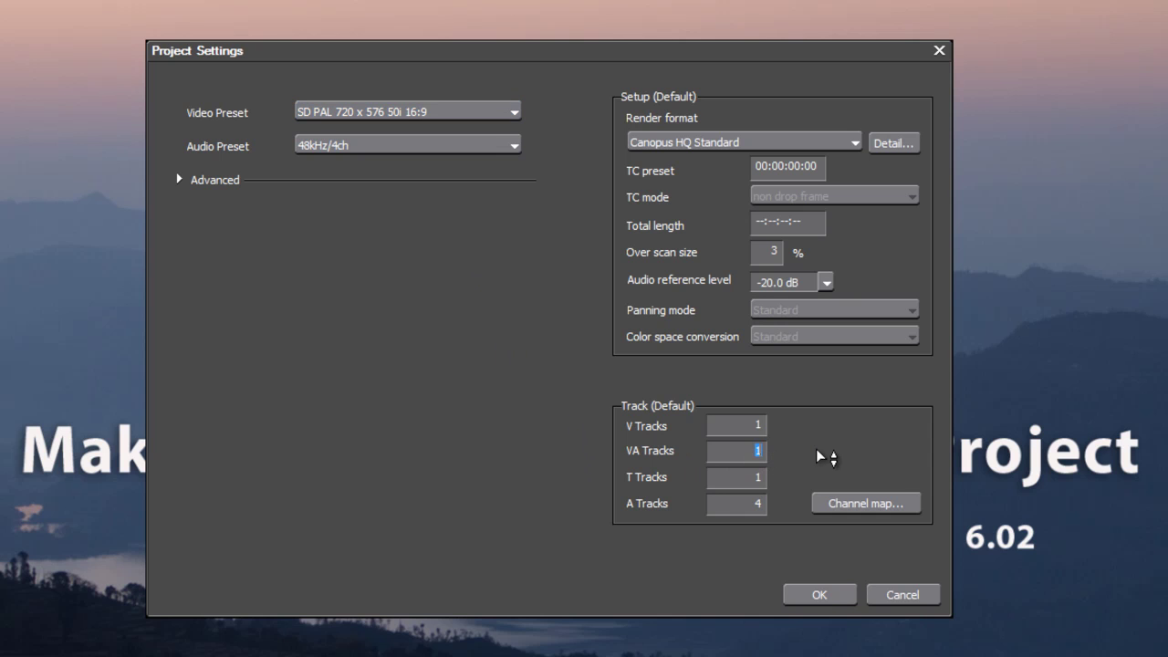
type("0")
key("Tab")
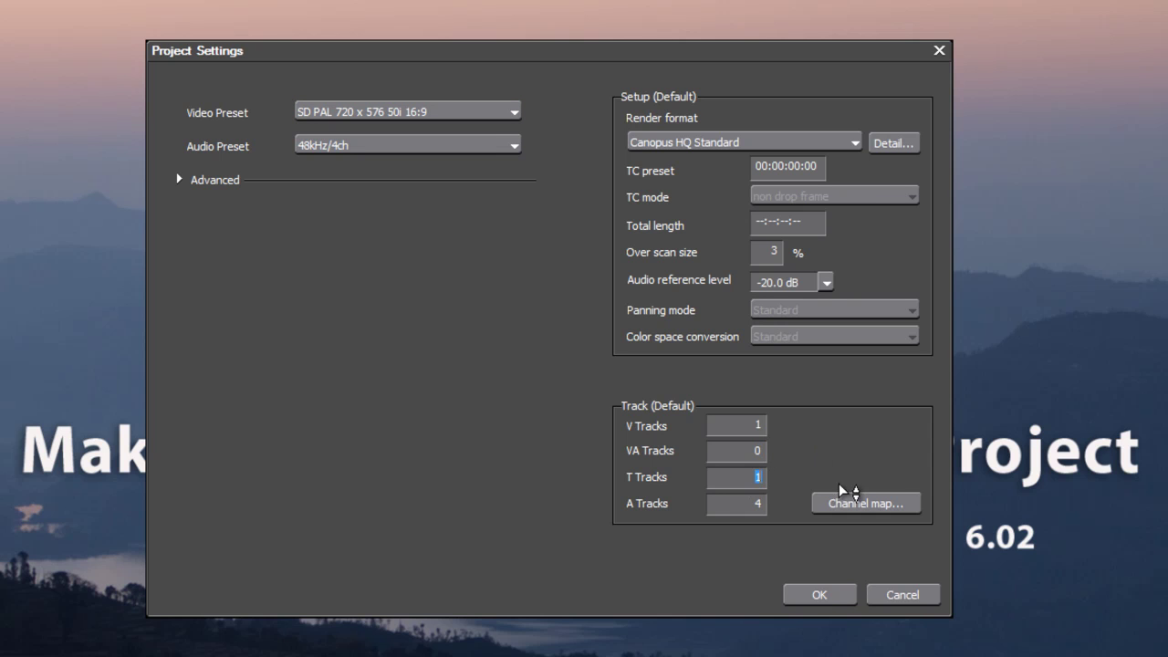
type("0")
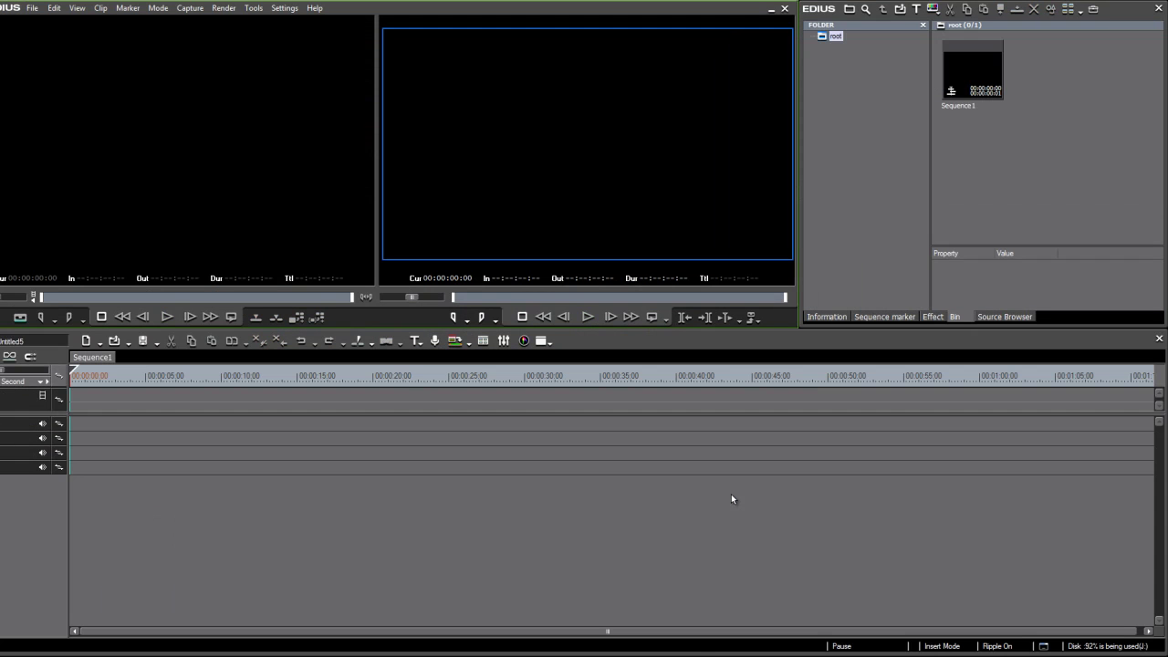
- Add NepalExport.avi from I:\Temp Files to the bin with Add Clip
left_click(962, 316)
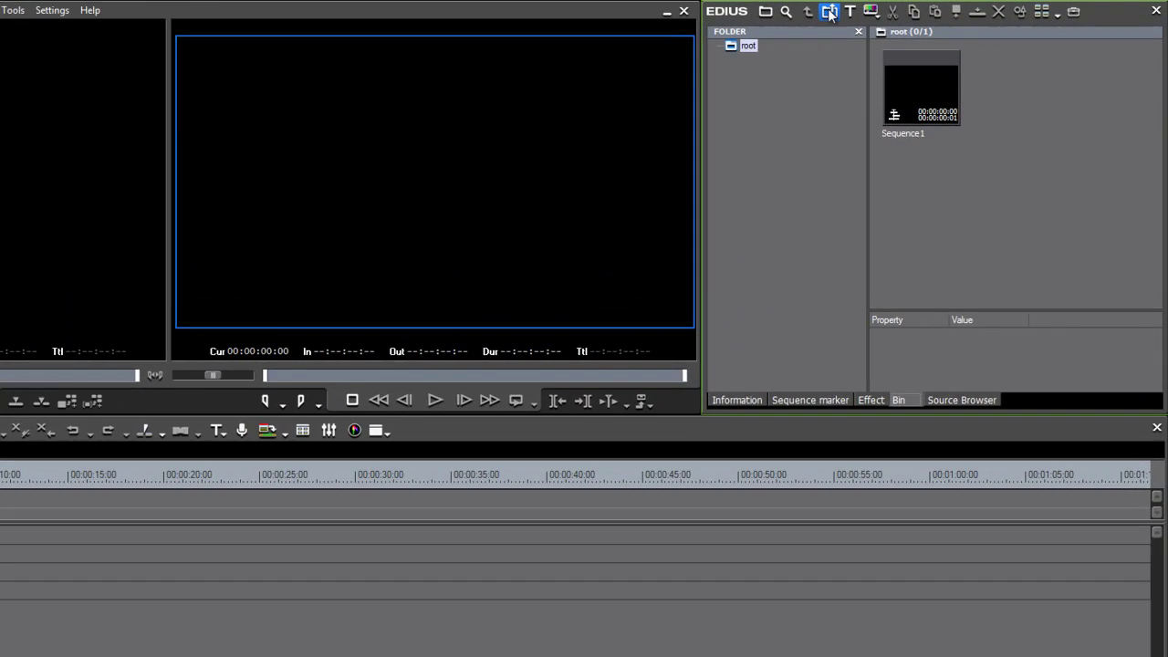
left_click(900, 8)
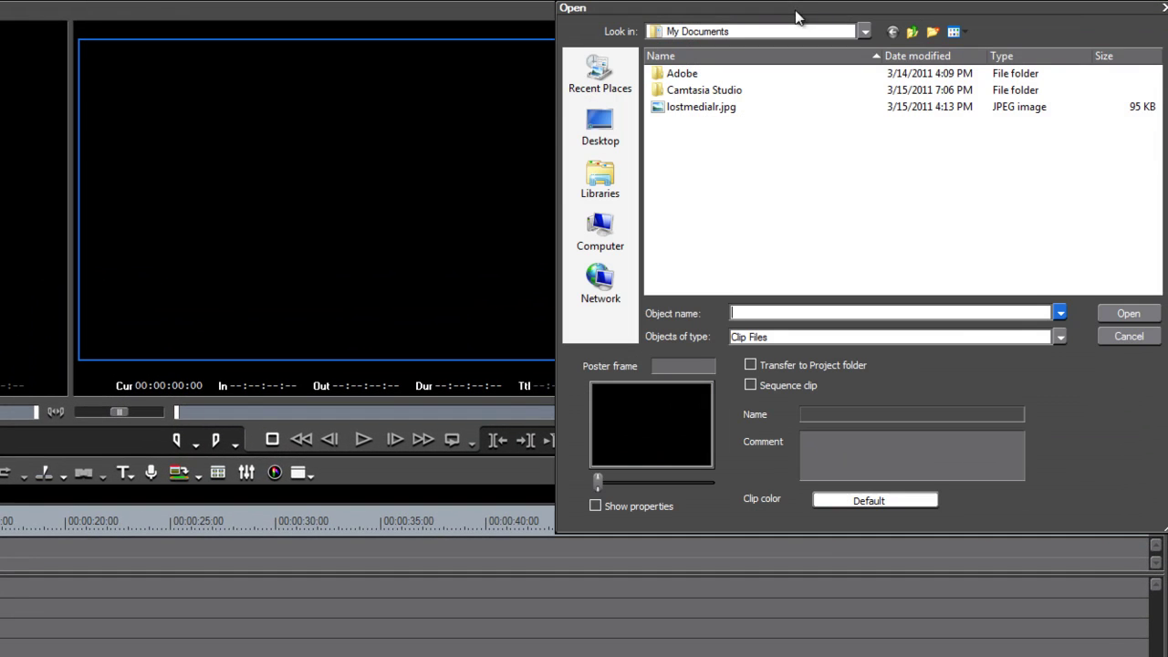
left_click(864, 32)
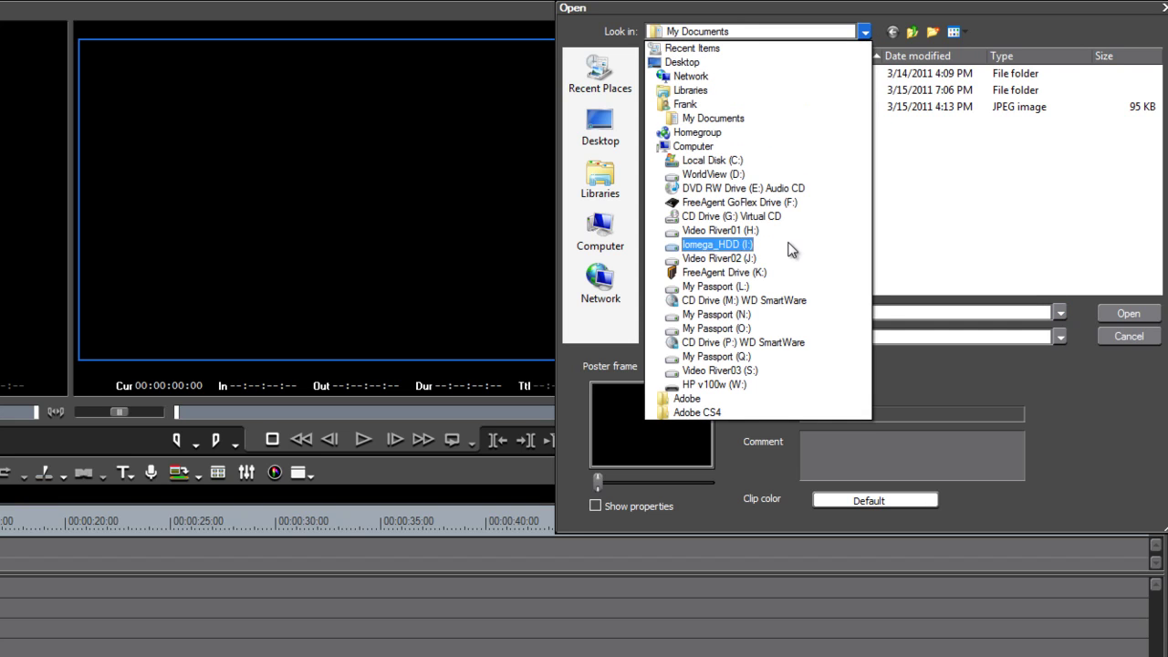
left_click(717, 244)
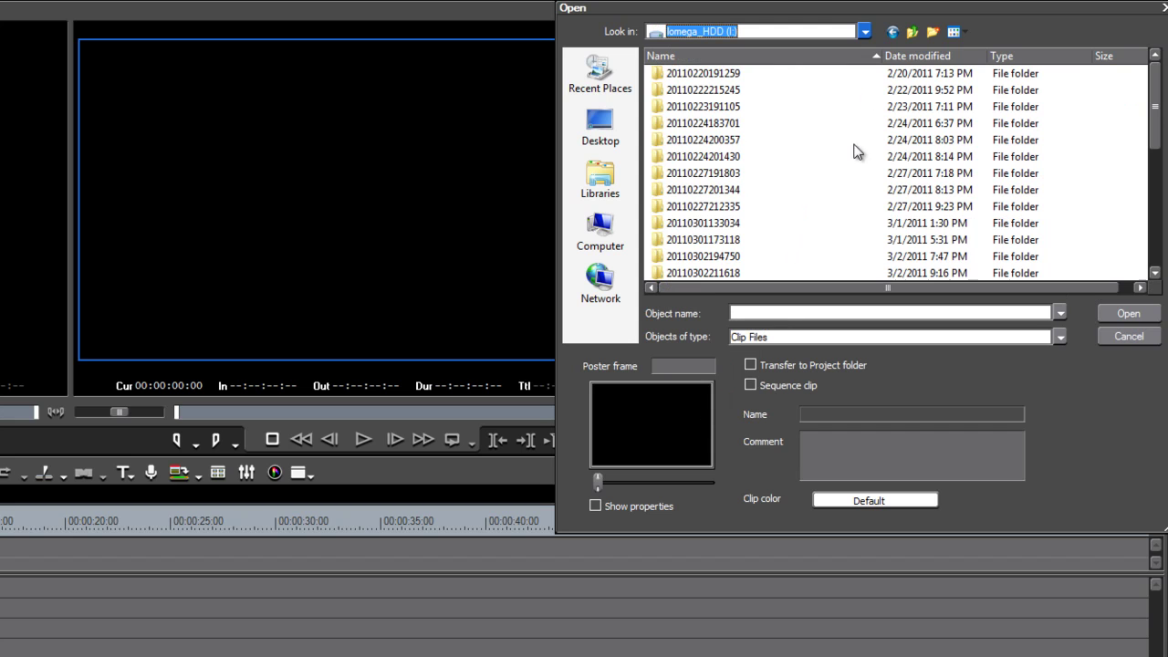
left_click_drag(1155, 99, 1154, 219)
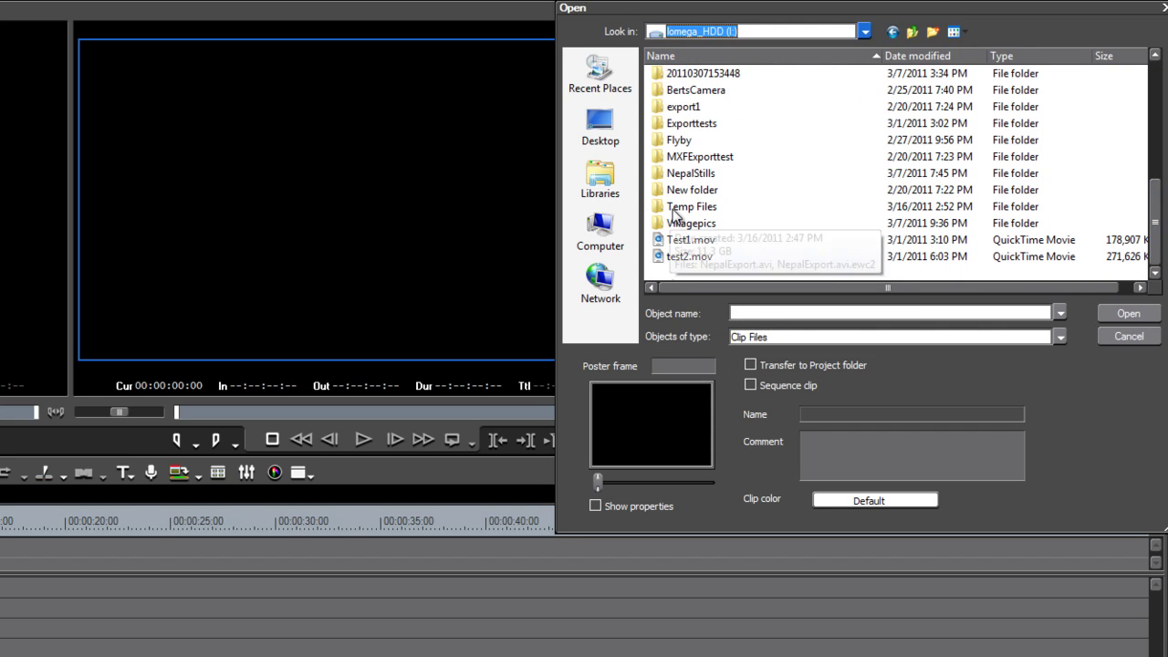
double_click(675, 208)
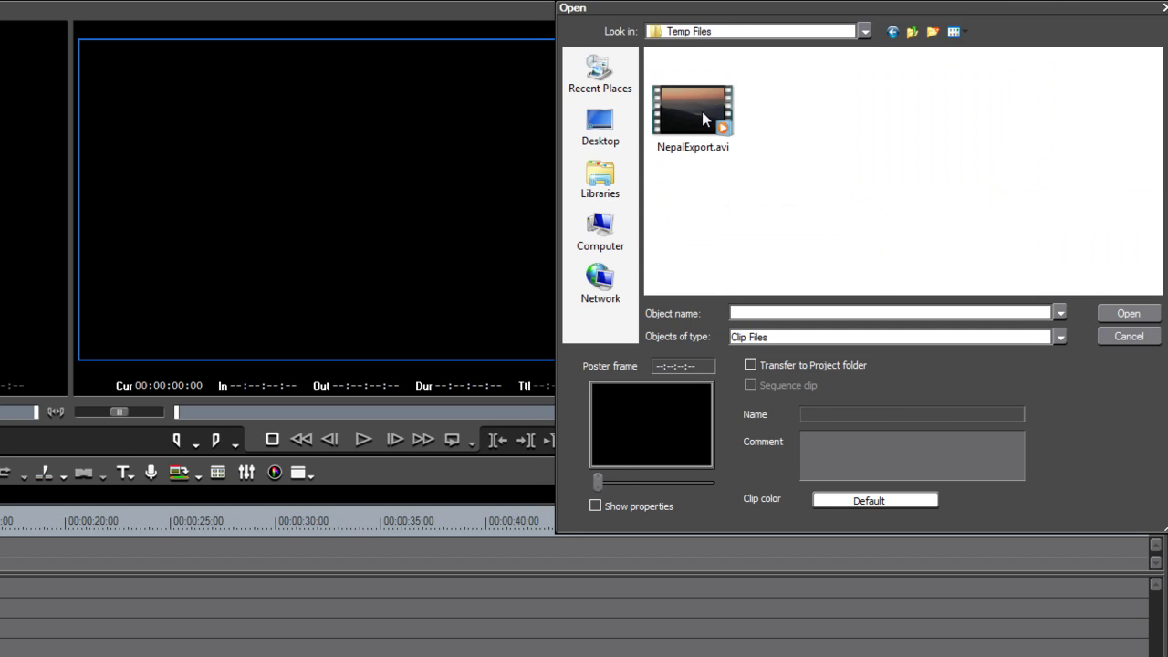
double_click(702, 112)
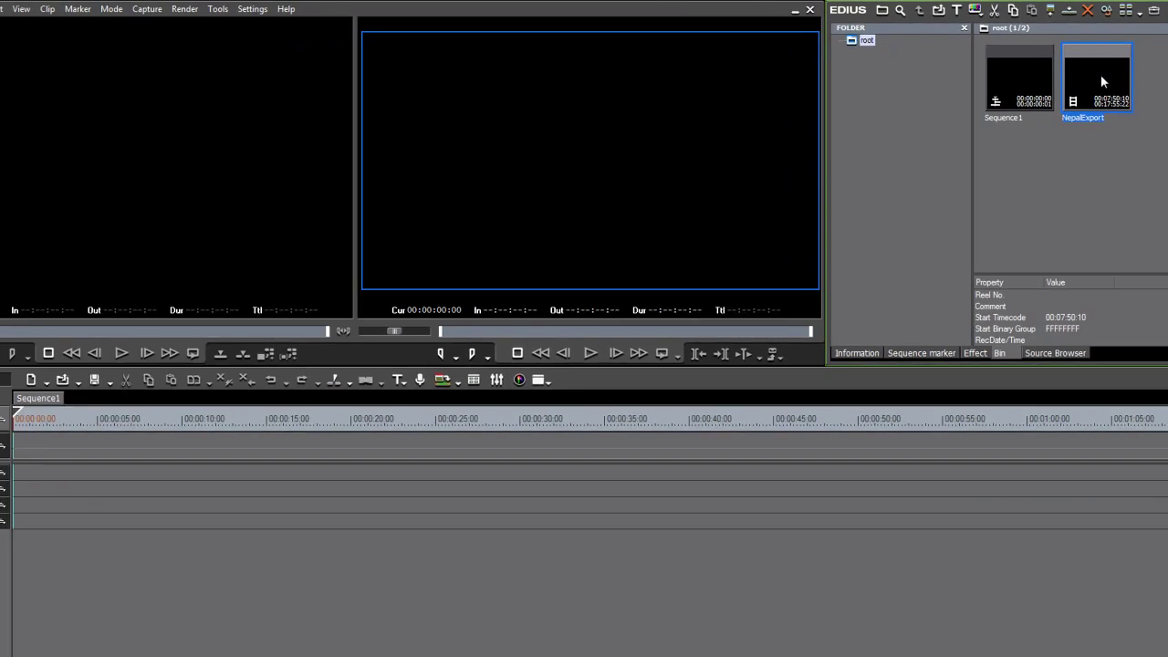
- Place NepalExport on the Sequence1 tracks at 00:00:00:00 and scrub its mountain footage
left_click_drag(994, 96, 0, 610)
left_click_drag(326, 455, 149, 454)
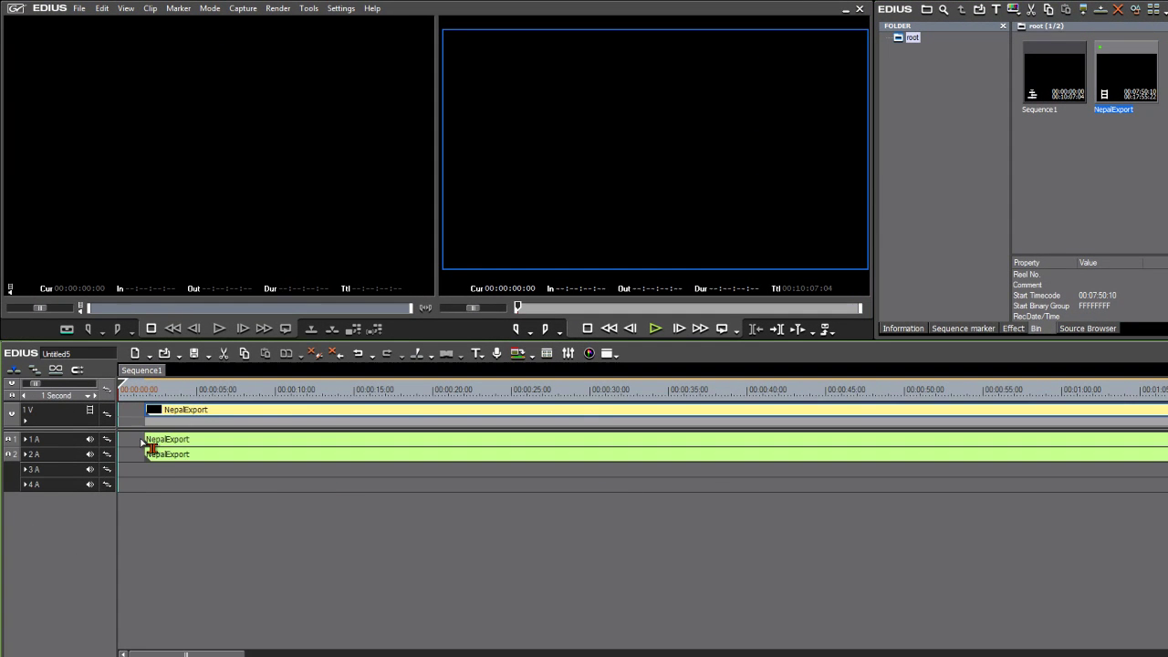
left_click_drag(350, 416, 451, 431)
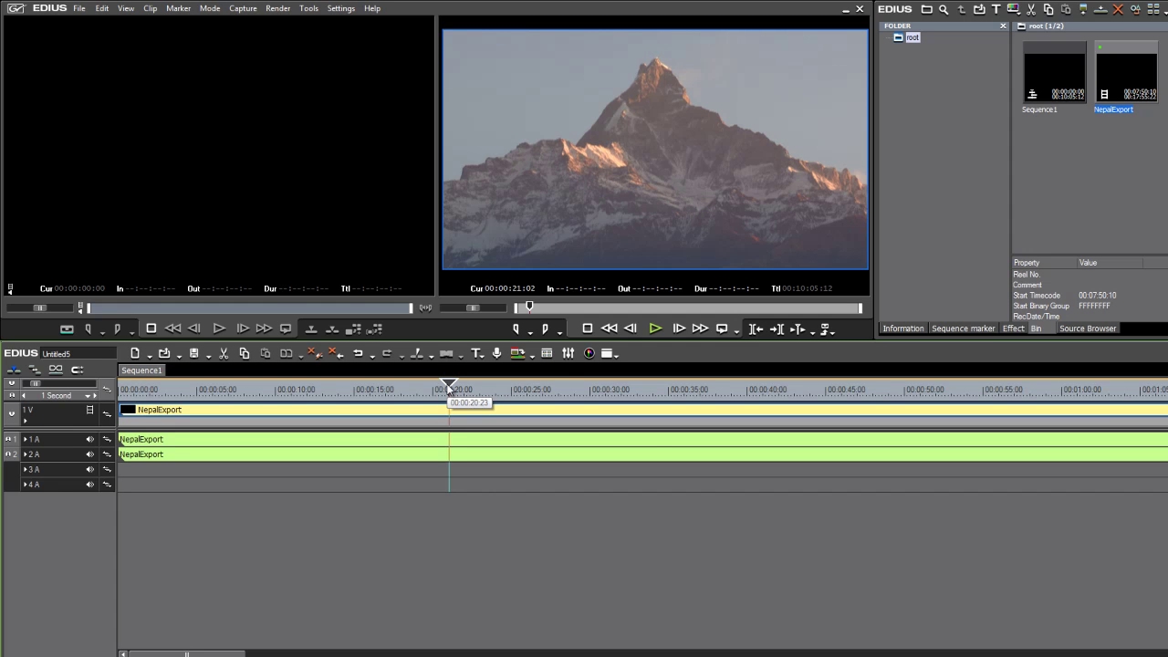
left_click_drag(448, 387, 560, 389)
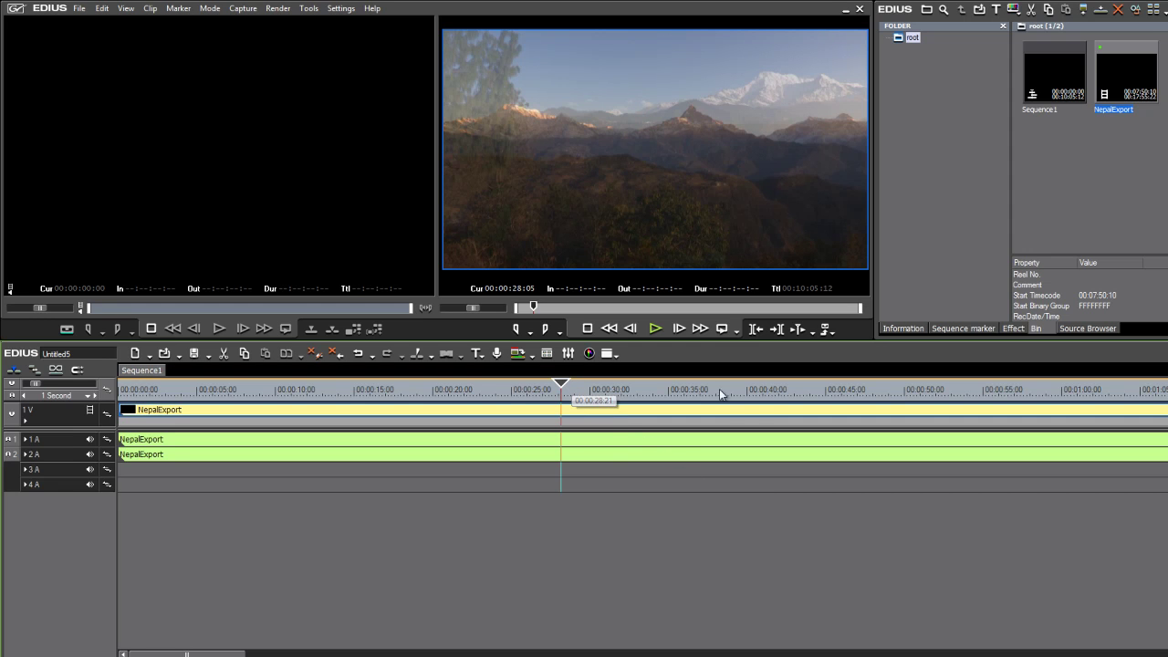
left_click(831, 333)
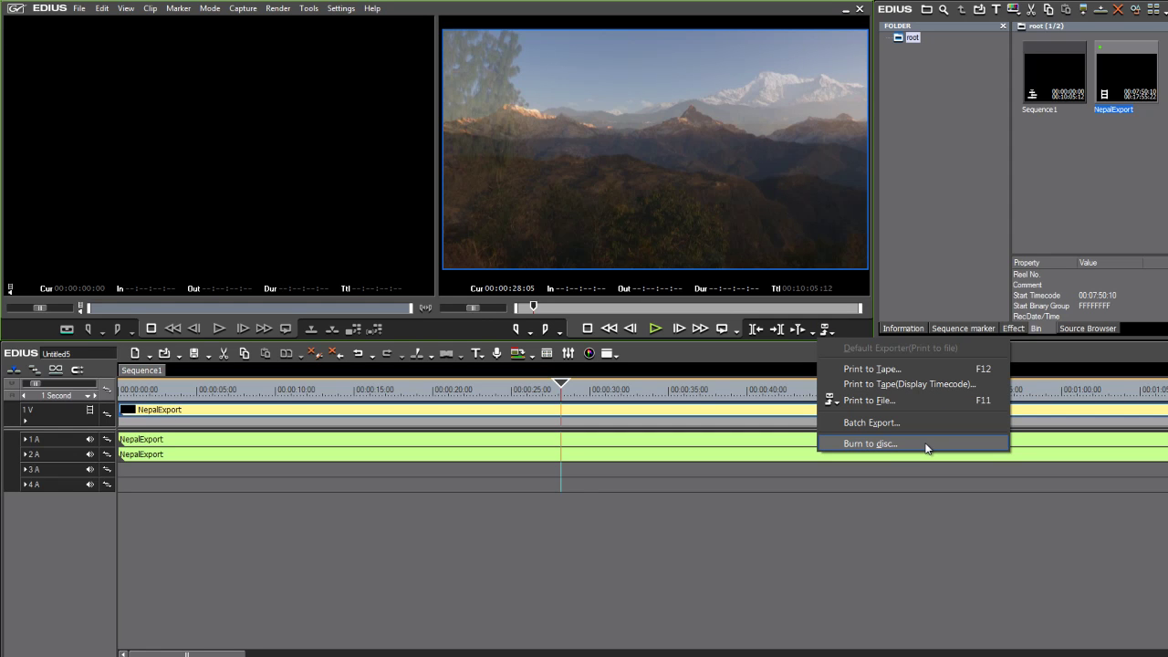
- Choose Burn to disc... from the Export options
left_click(880, 450)
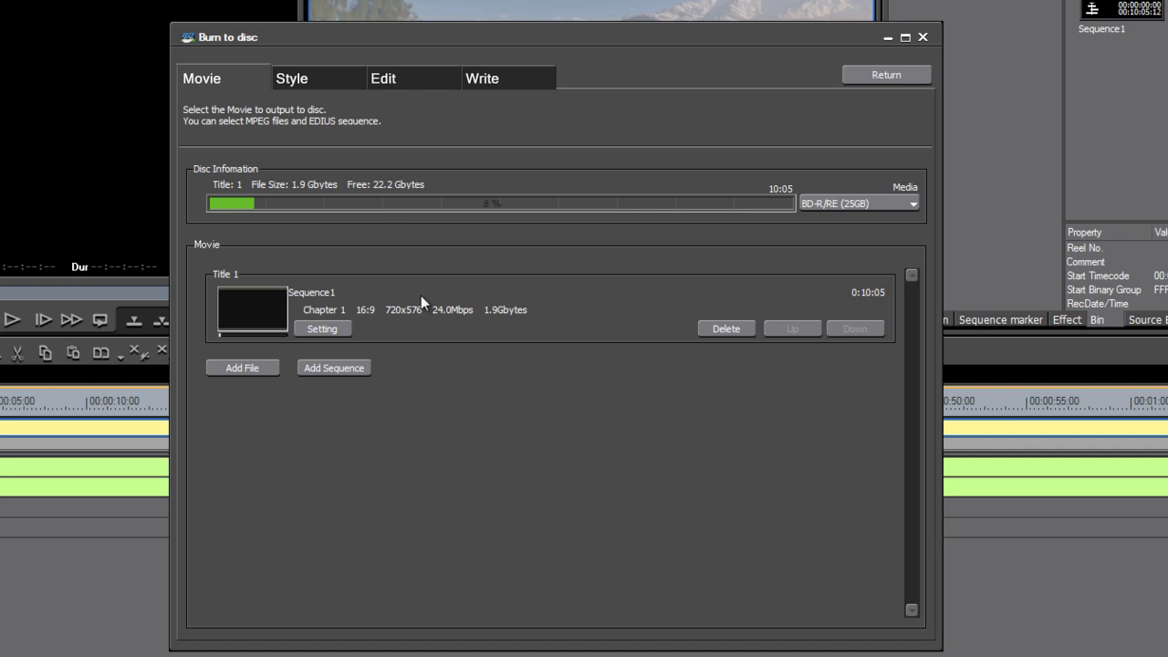
- Set the disc output to DVD on the Style page, keeping the 16:9 aspect ratio
left_click(306, 79)
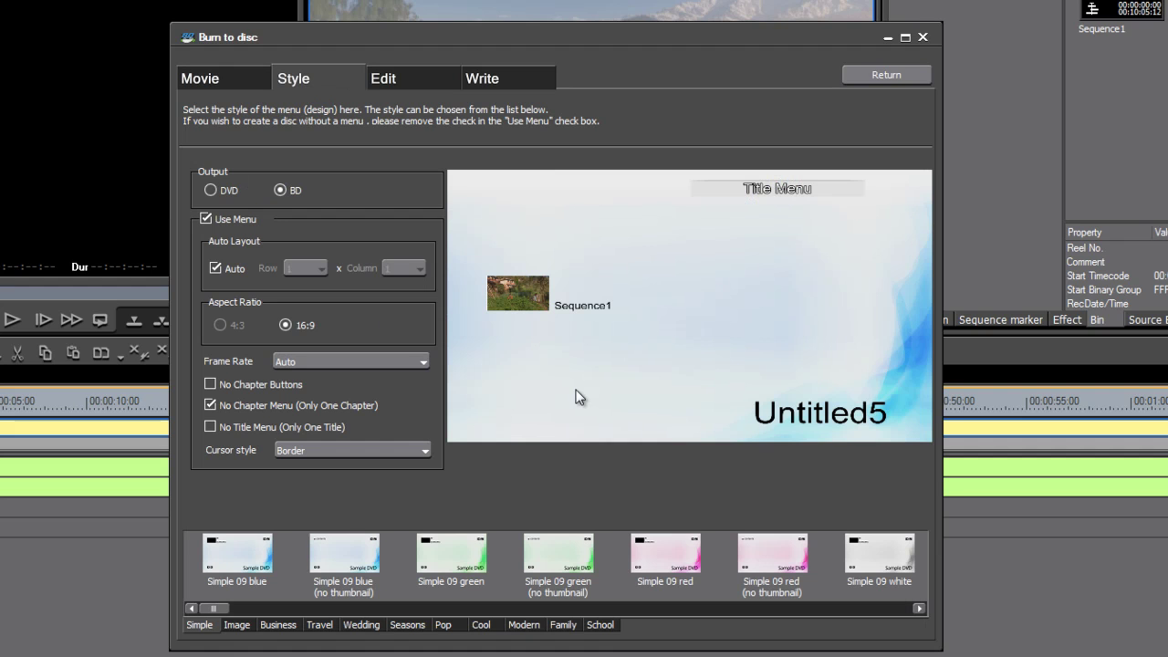
left_click(210, 191)
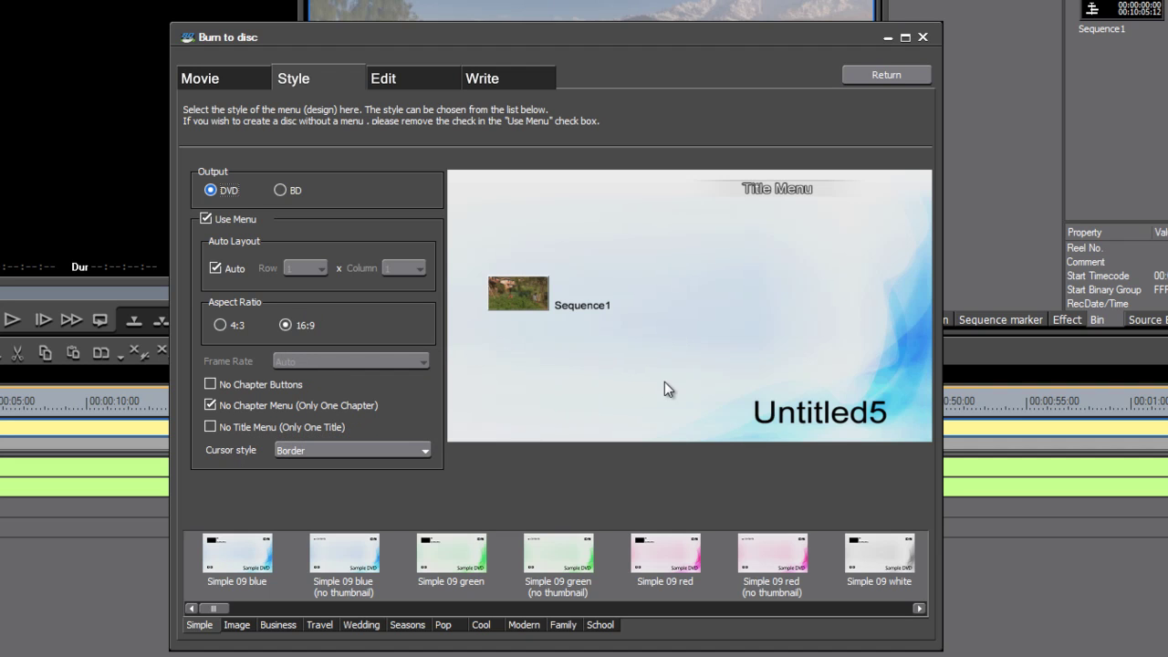
- Rename the Sequence1 menu button label to 'Play Video'
left_click(383, 76)
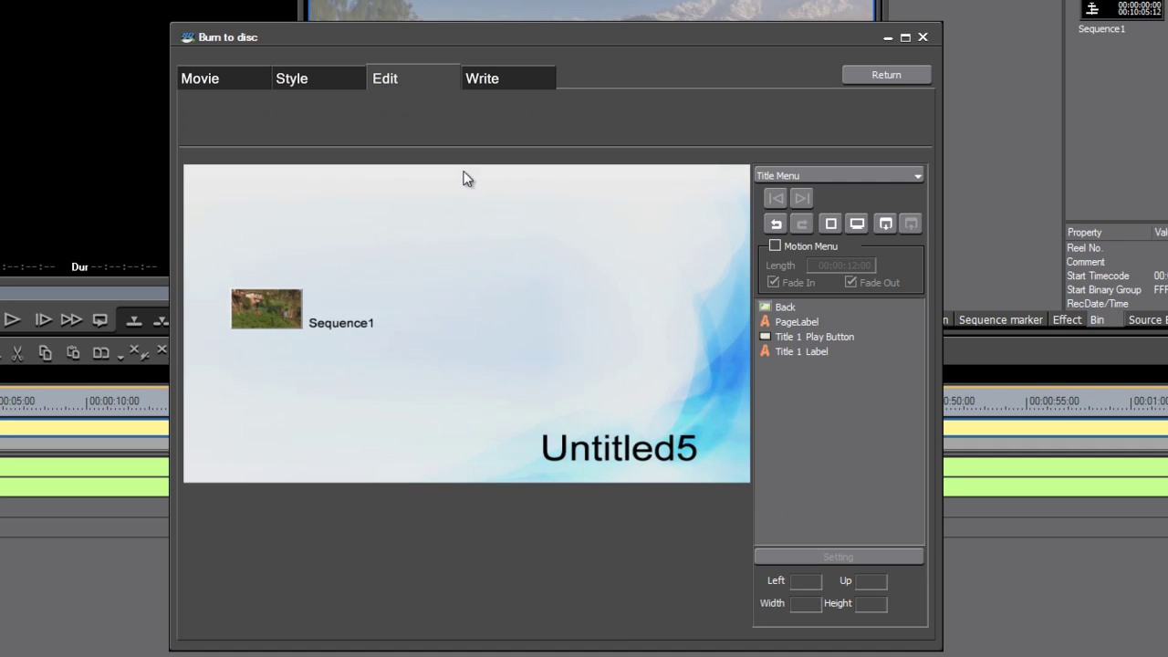
left_click(399, 316)
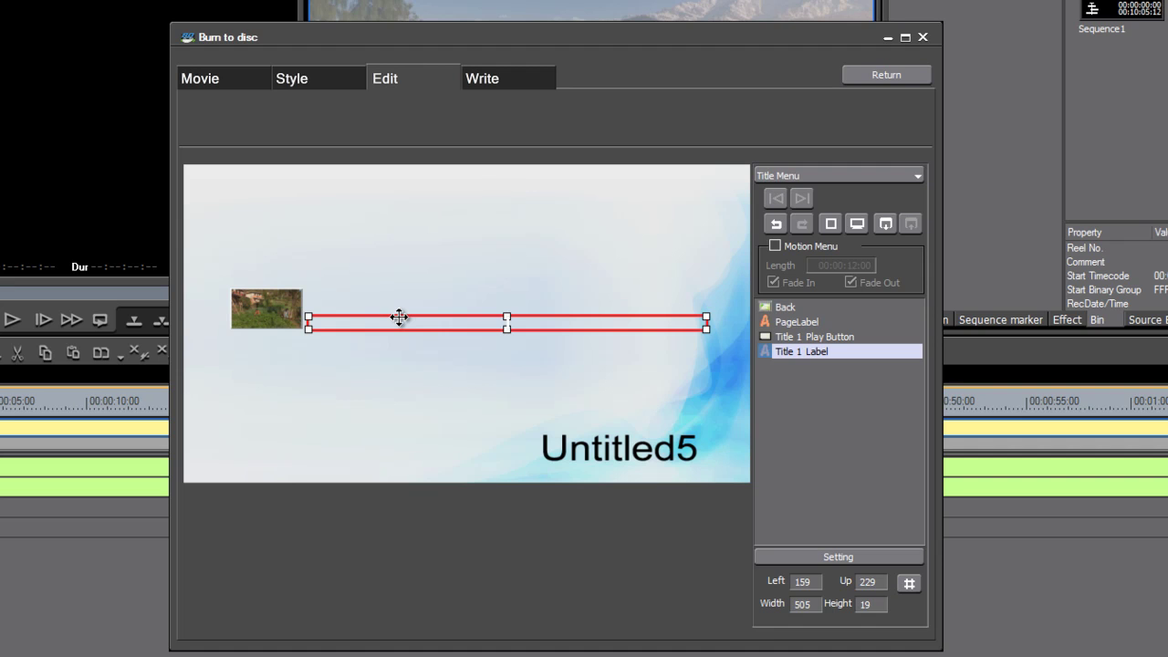
type("Play Video")
left_click(809, 509)
- Replace the Untitled5 page title text with 'Nepal Trip'
left_click(645, 448)
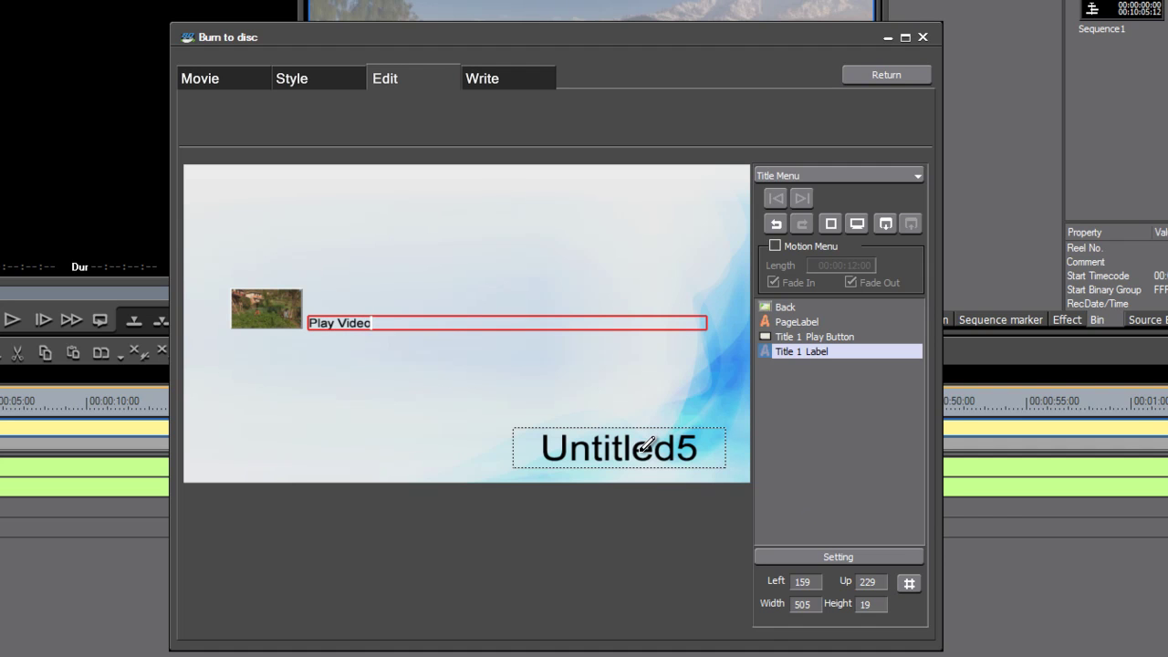
left_click(644, 447)
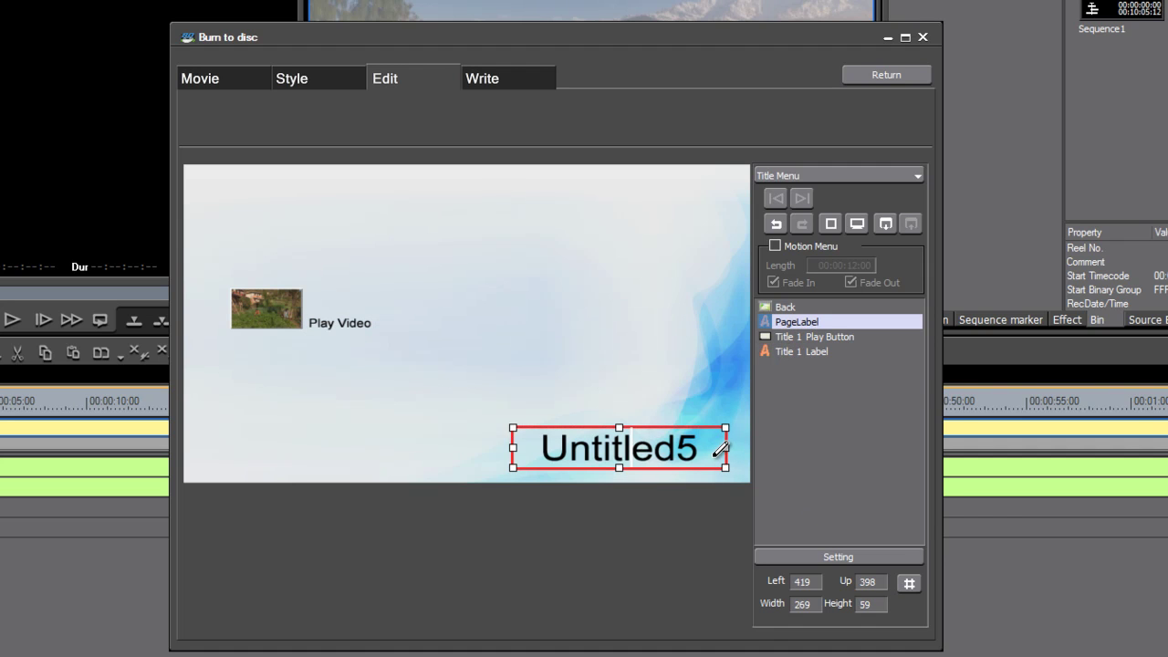
key("ctrl+a")
type("Nepal")
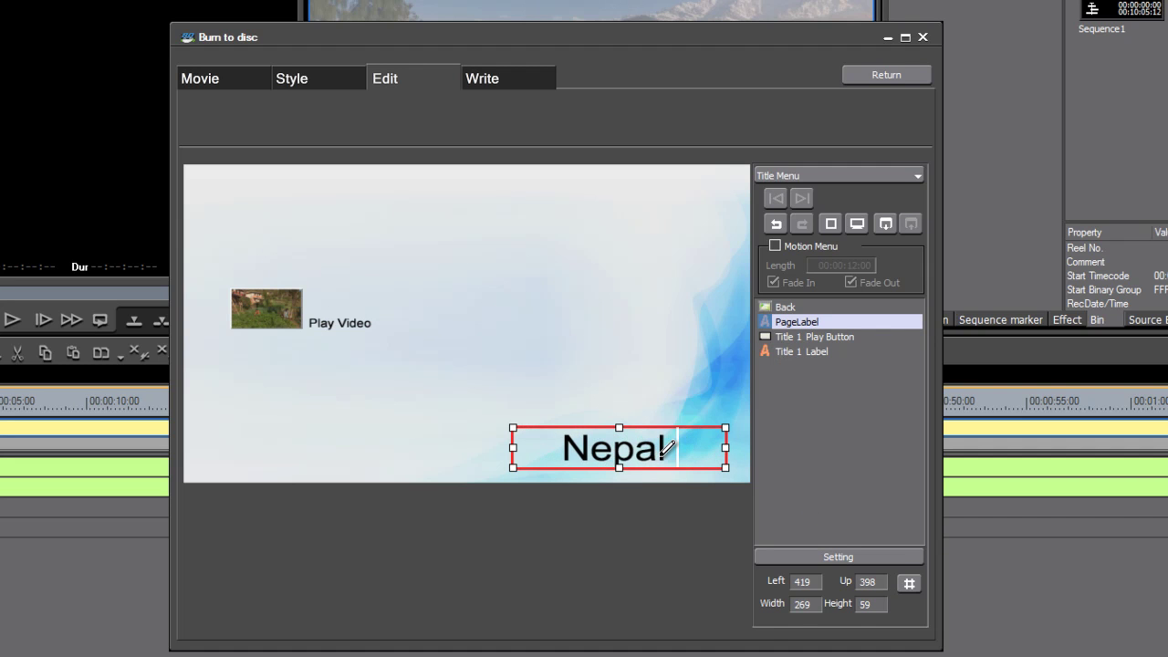
type(" Trip")
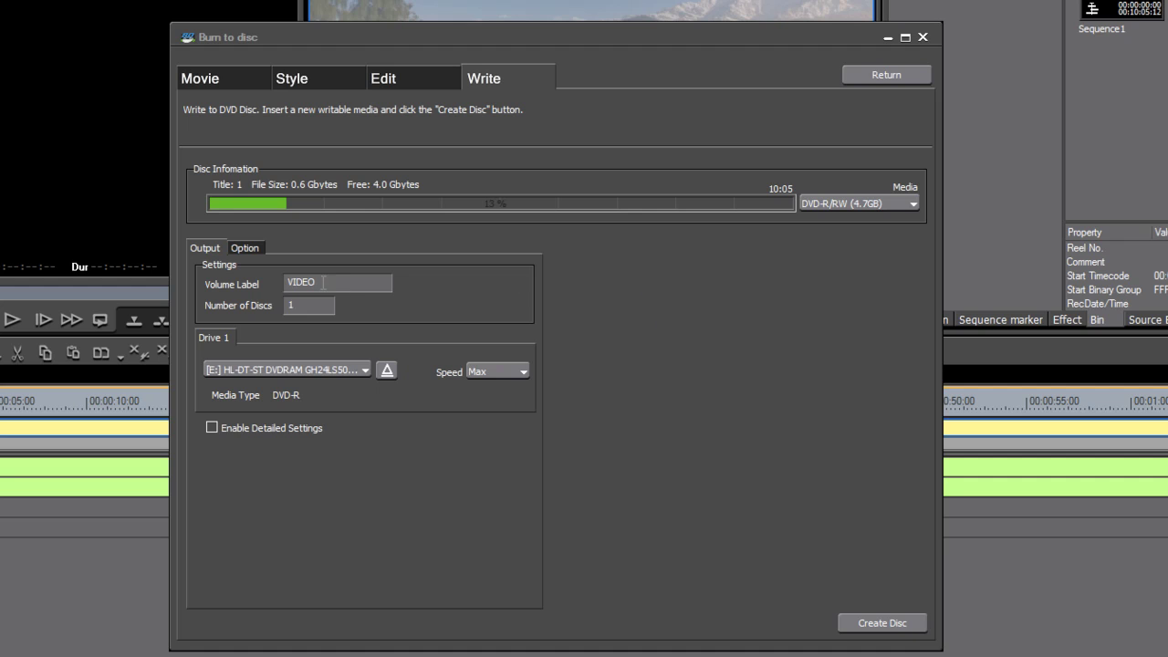
- Set volume label NEPAL, keep the DVD writer as Drive 1, and choose 8.0 X speed
left_click_drag(323, 282, 267, 282)
type("NEPAL")
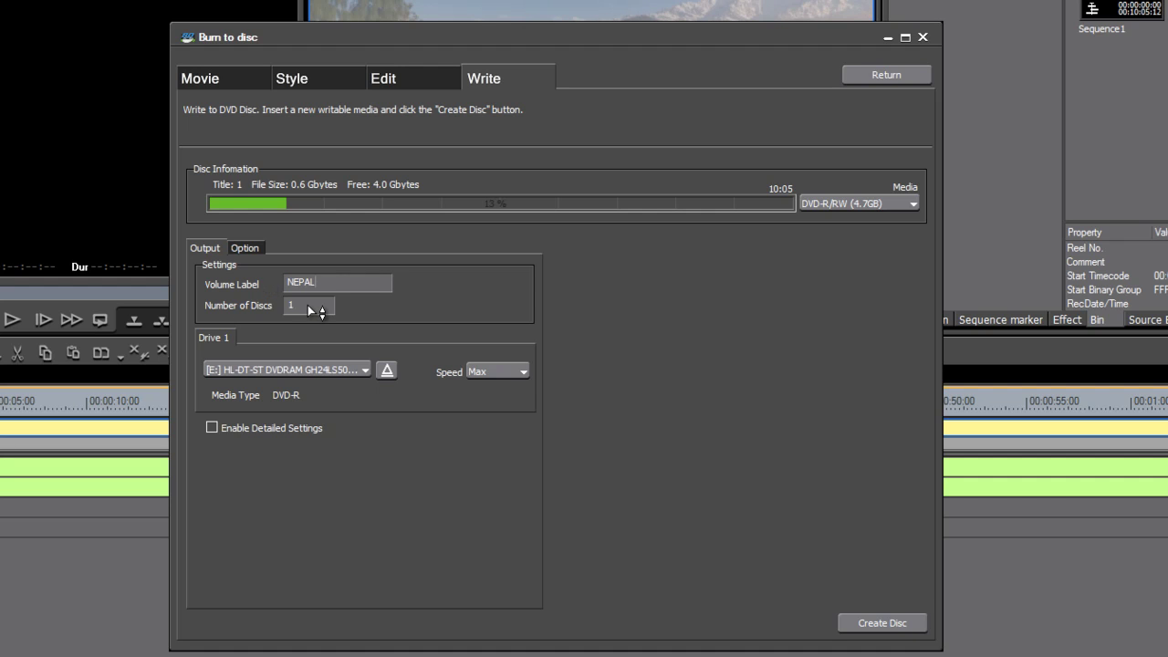
left_click_drag(302, 306, 326, 272)
left_click(365, 370)
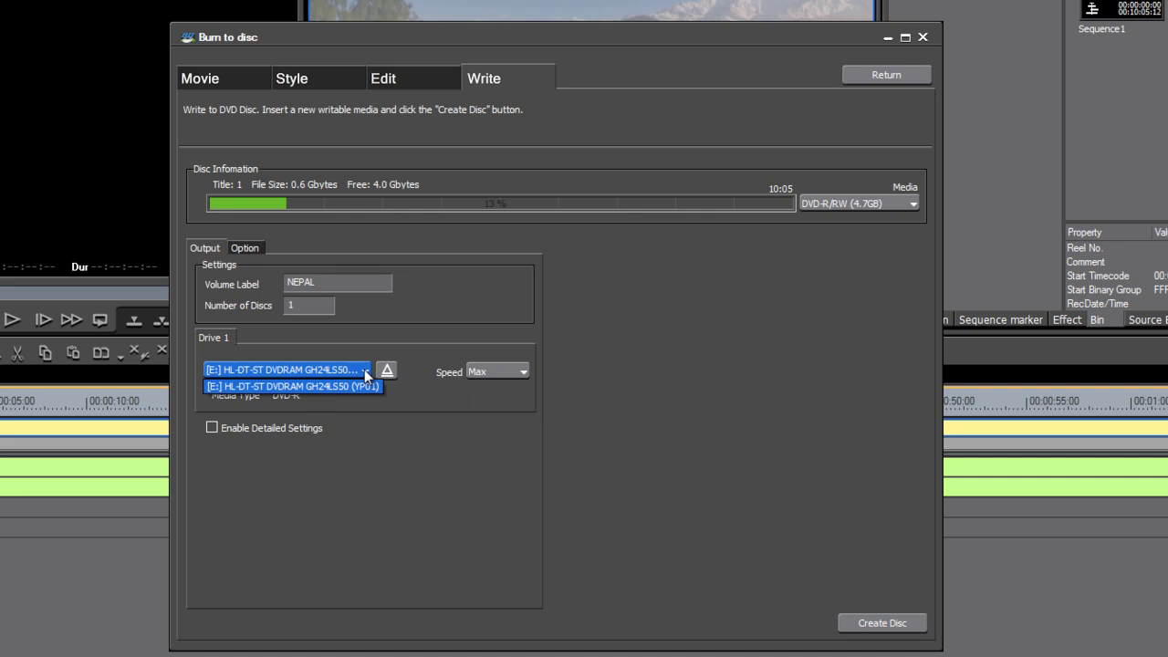
left_click(364, 384)
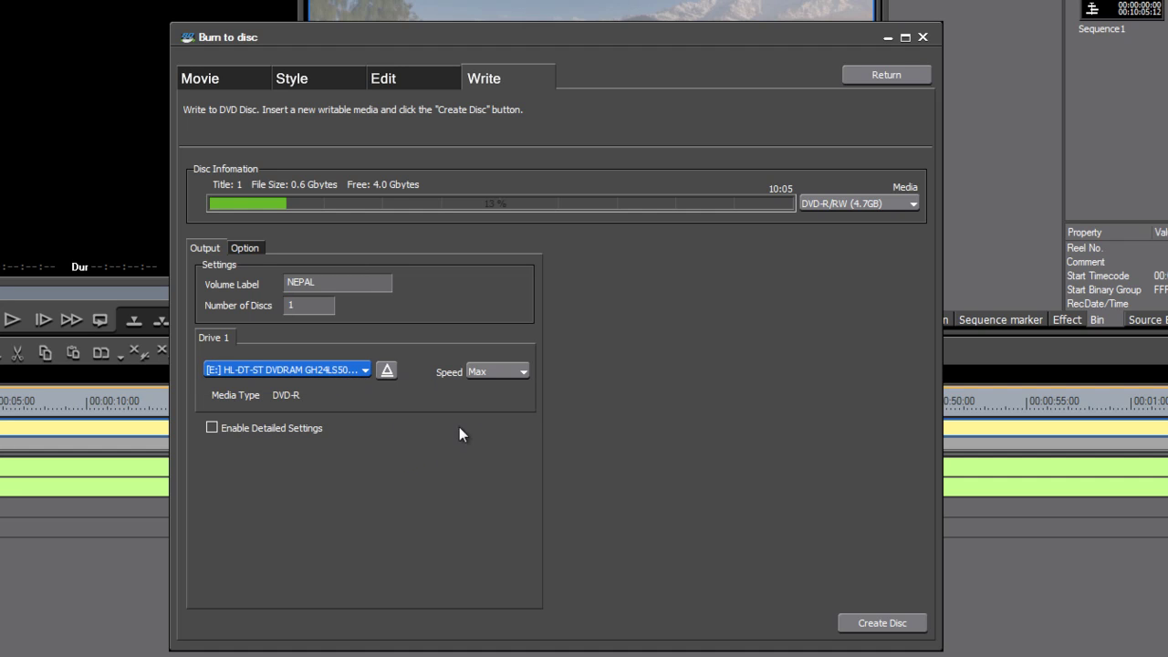
left_click(523, 373)
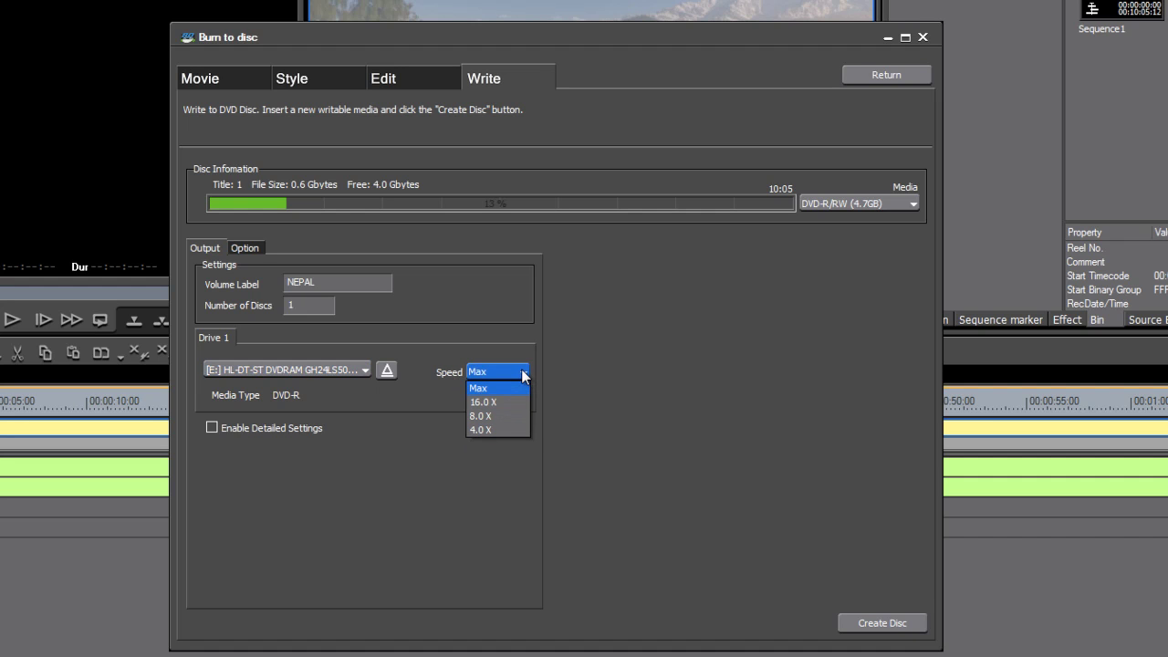
left_click(505, 415)
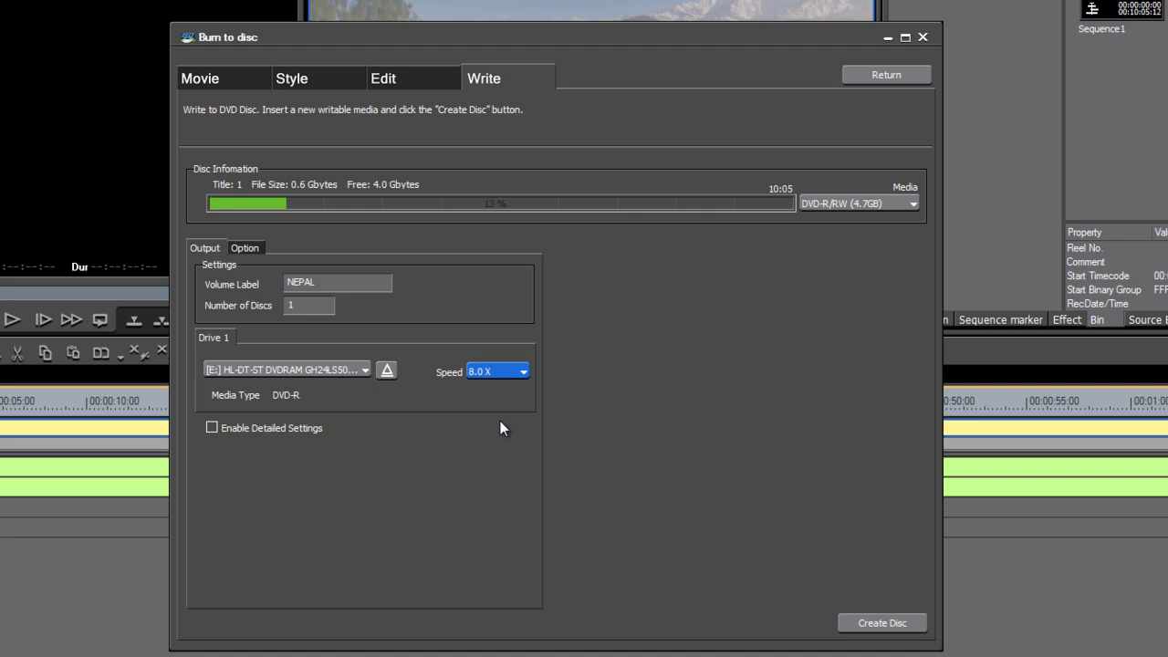
- Enable Detailed Settings and check the Number of Drives dropdown stays at 1
left_click(213, 428)
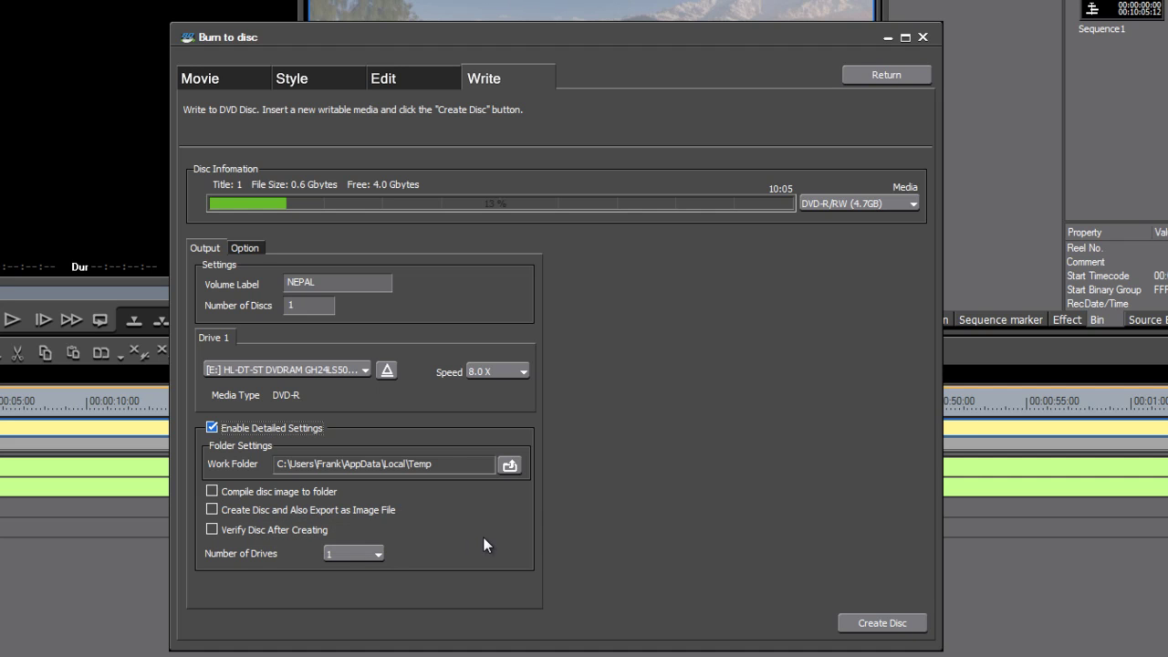
left_click(376, 555)
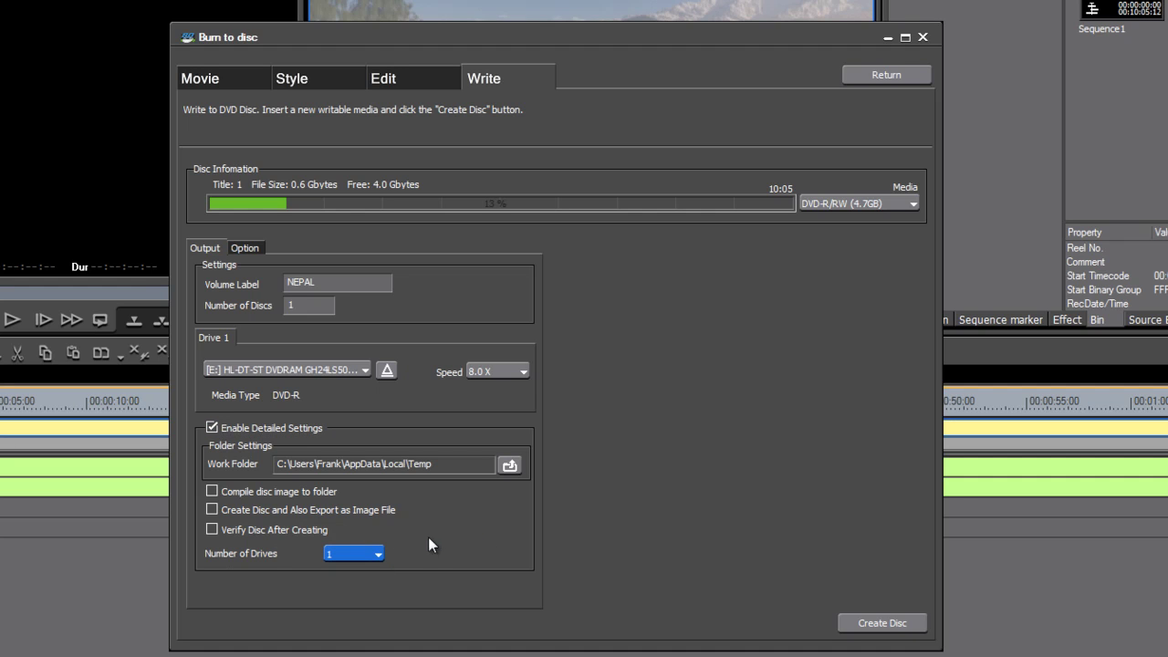
- Show the disc playback options: menu first, return to menu after the movie
left_click(250, 246)
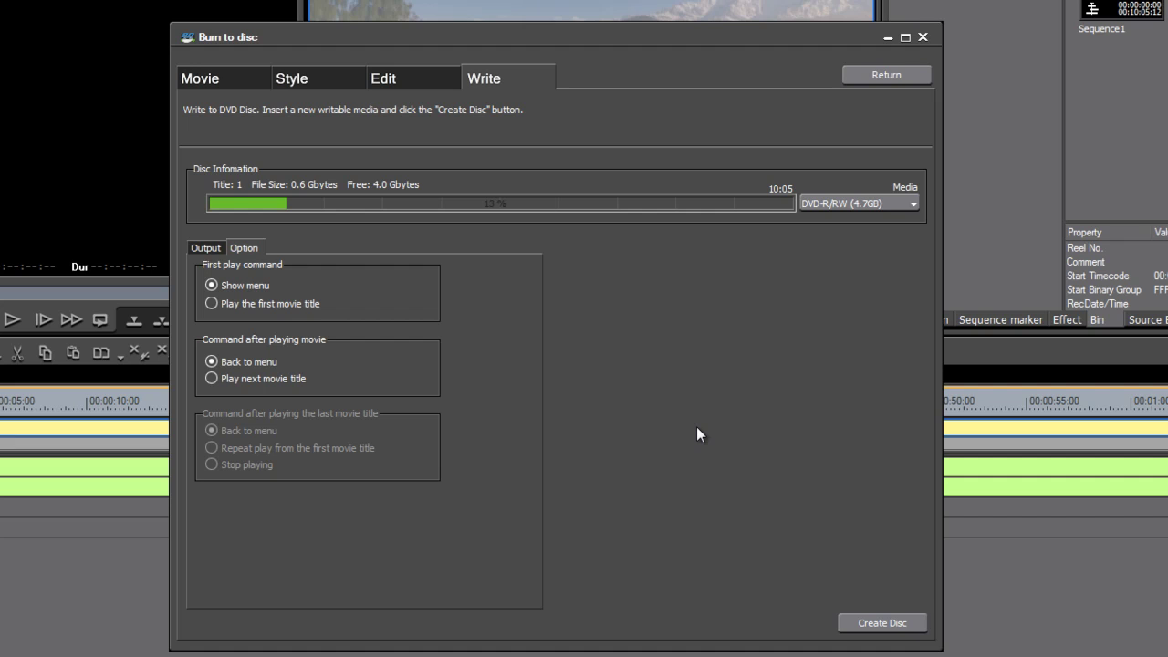
- Create the disc and acknowledge the 'Disc 1 done' and 'Finished writing' notices
left_click(874, 631)
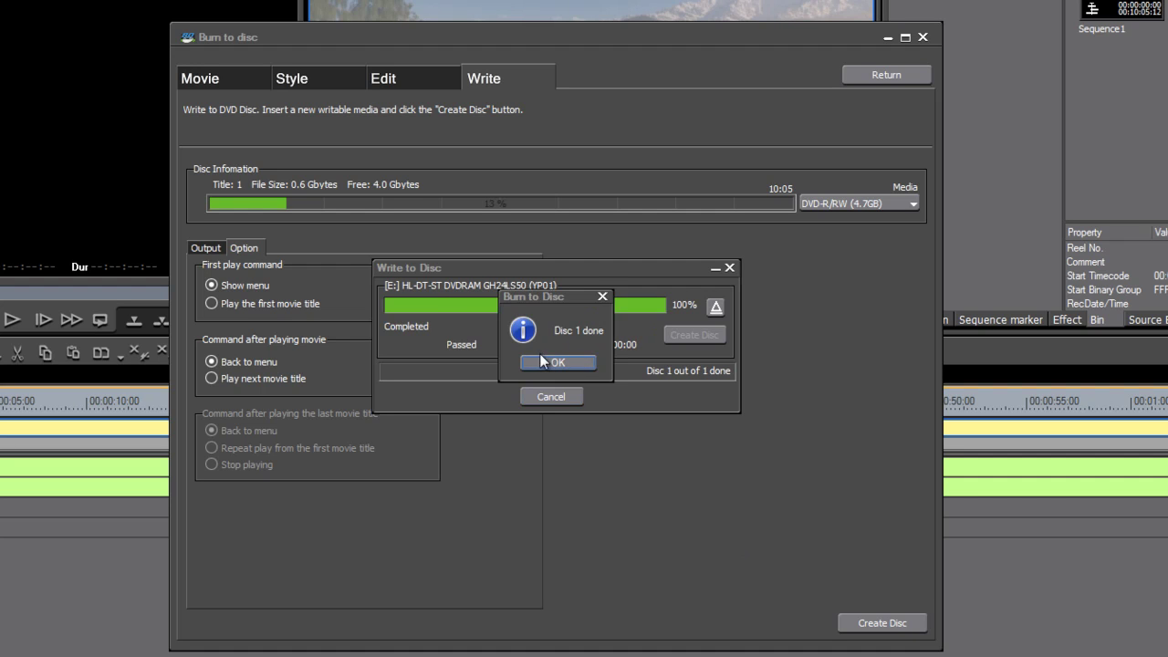
left_click(545, 362)
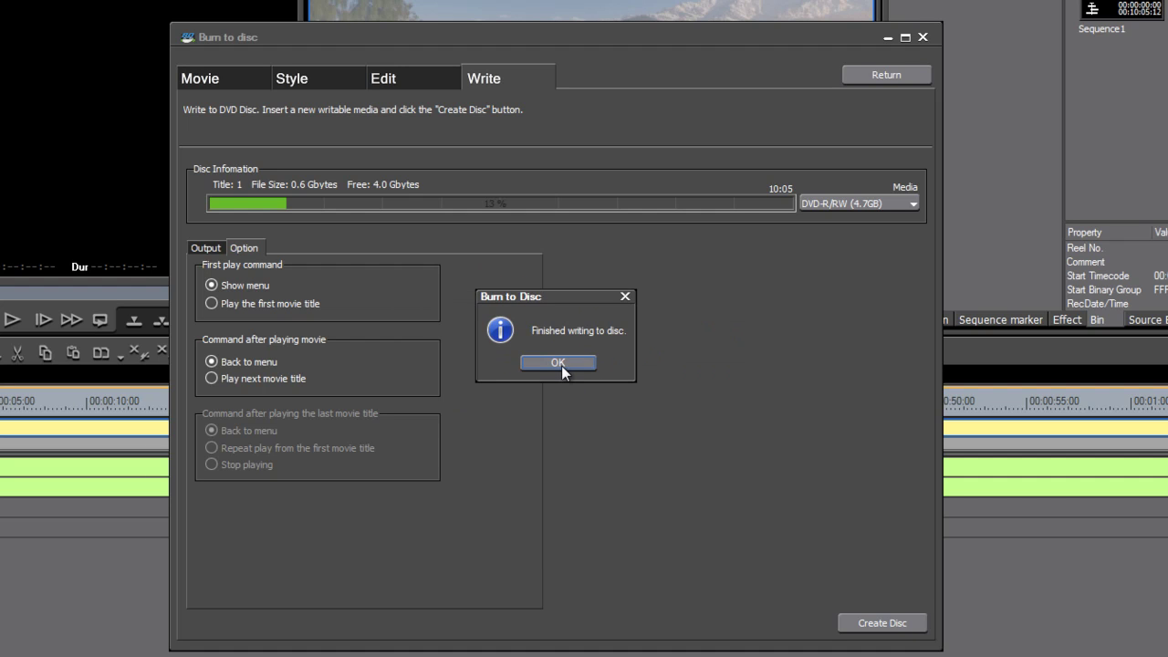
left_click(559, 363)
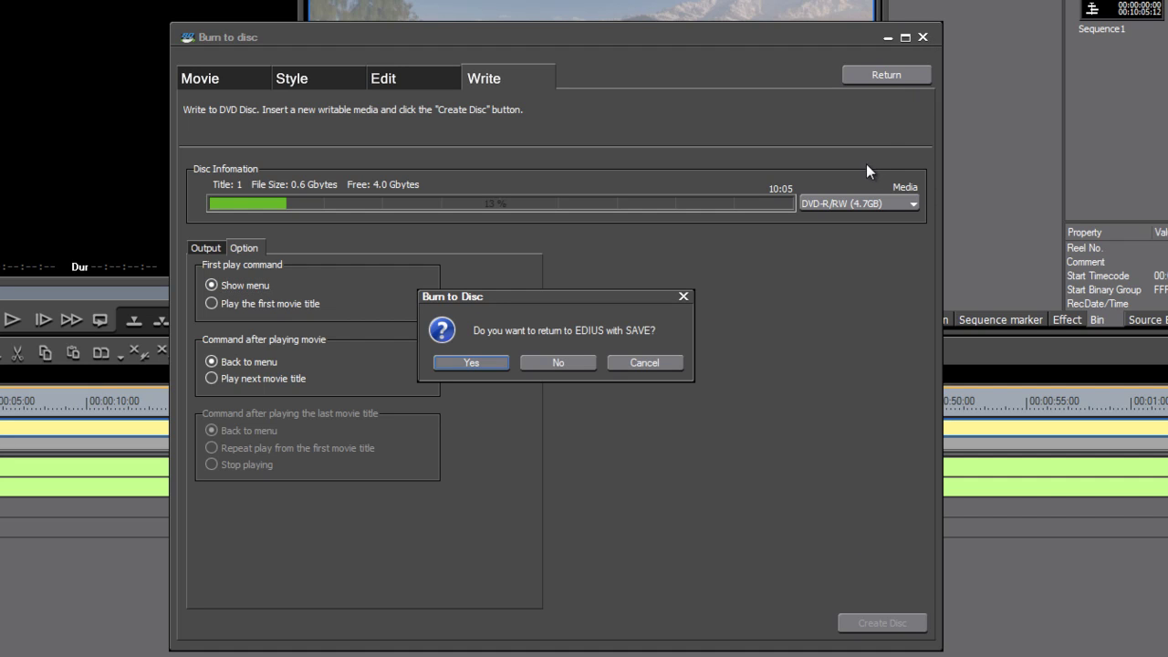
- Confirm returning to EDIUS with the project saved
left_click(495, 363)
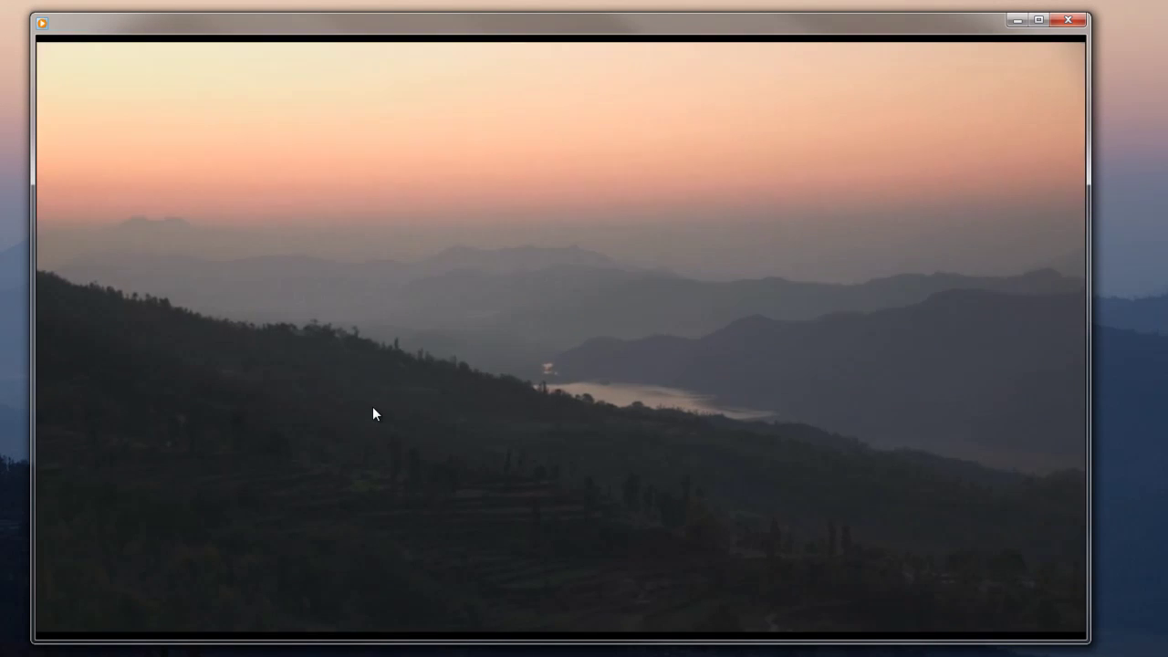
mouse_move(947, 463)
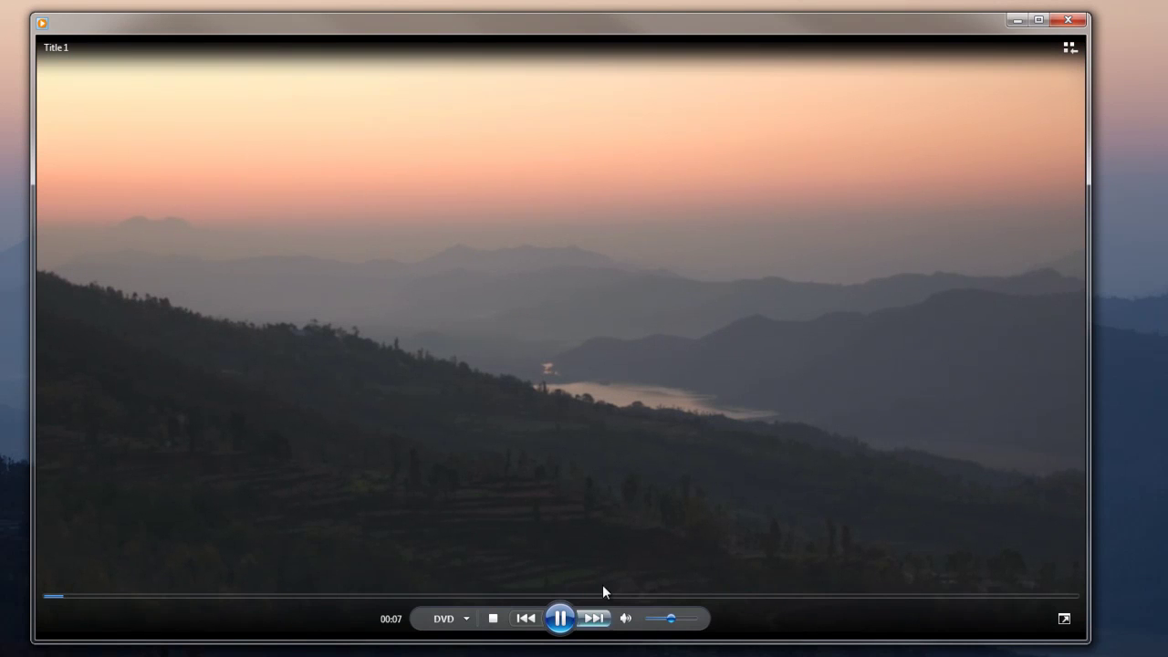